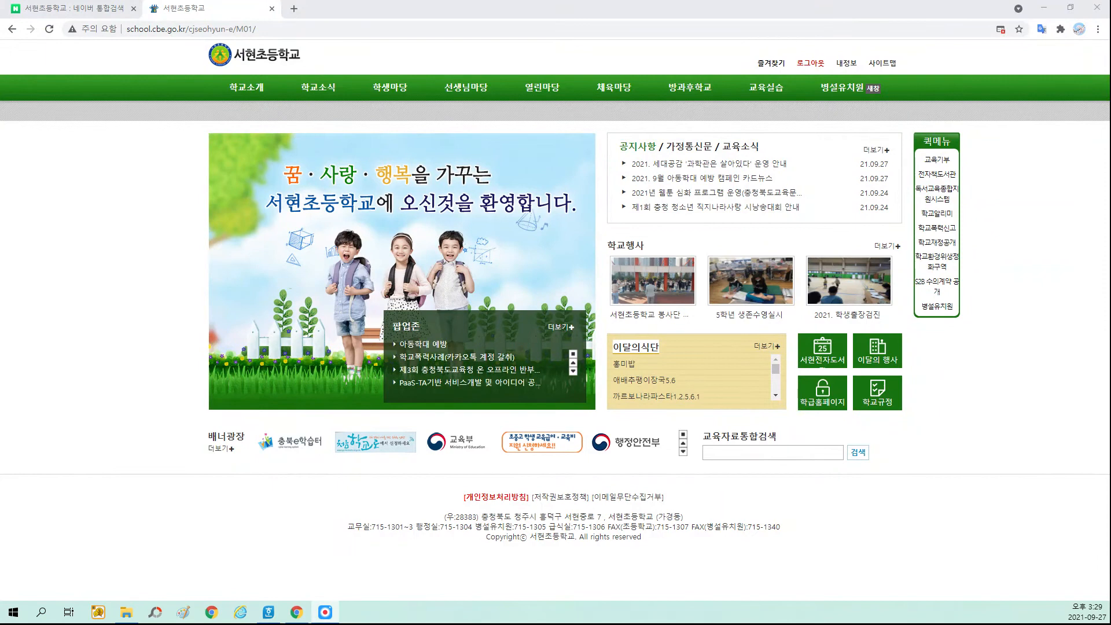
Step: Open the grade 6 class 6 (6학년 6반) homepage from the school's class homepage list, and show its full class album
mouse_move(406, 94)
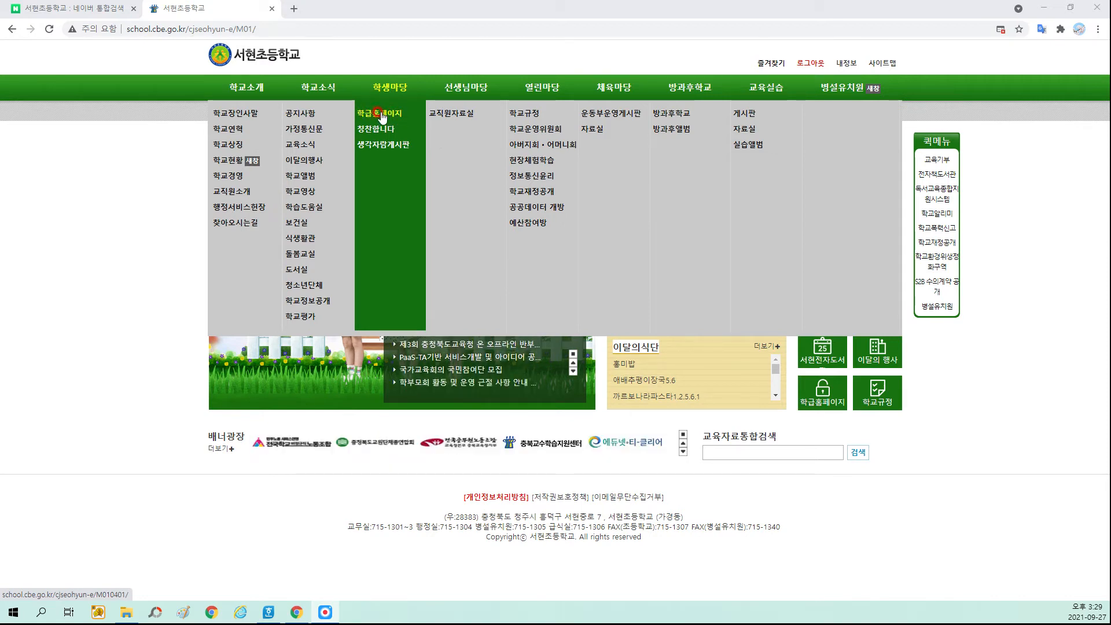
left_click(380, 114)
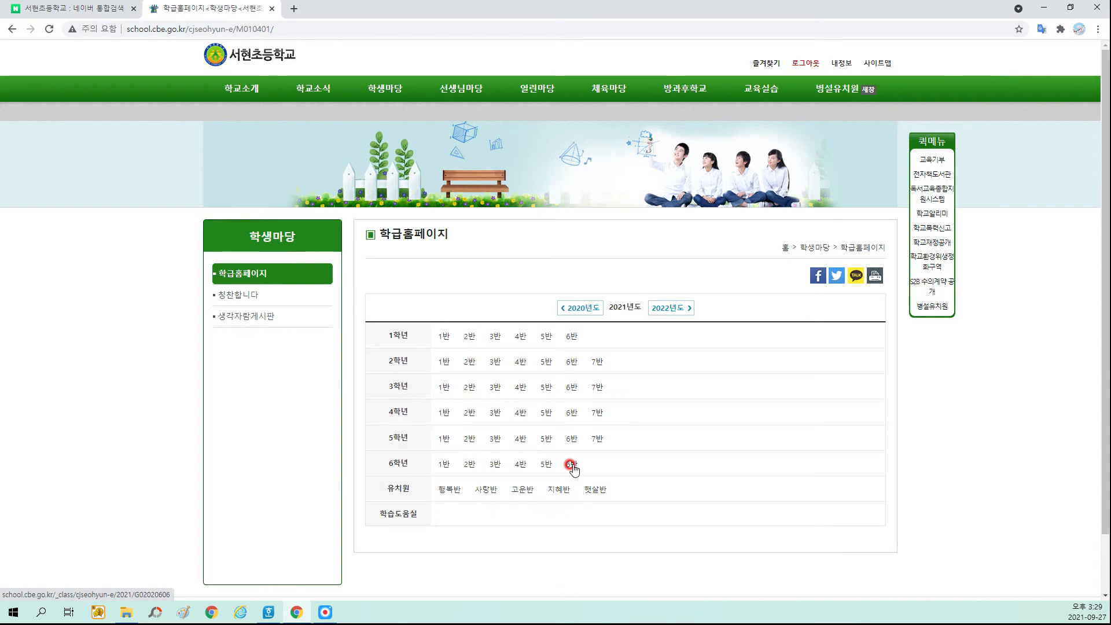
left_click(572, 467)
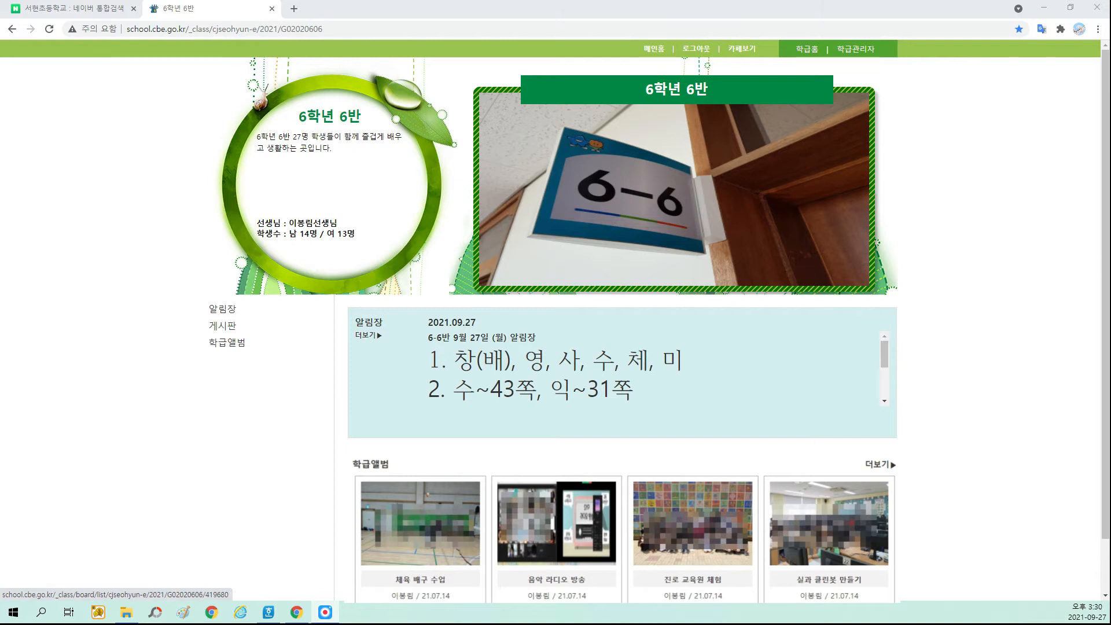
left_click(880, 464)
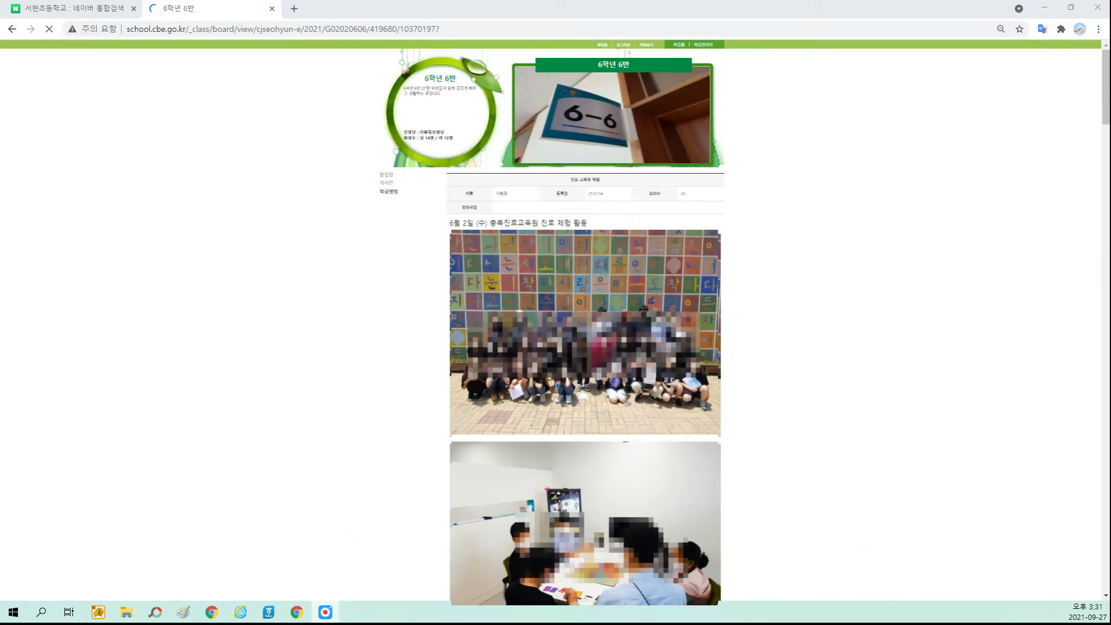
Step: Copy the group photo in front of the tiled wall from the 진로 교육원 체험 album post
left_click(373, 210)
right_click(601, 259)
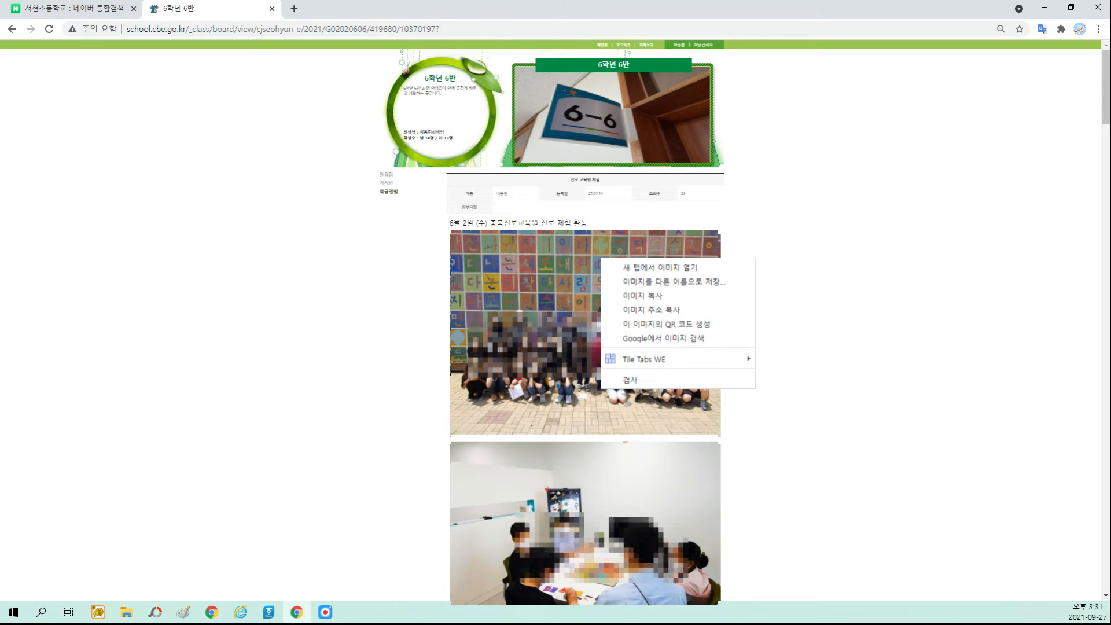
key("Escape")
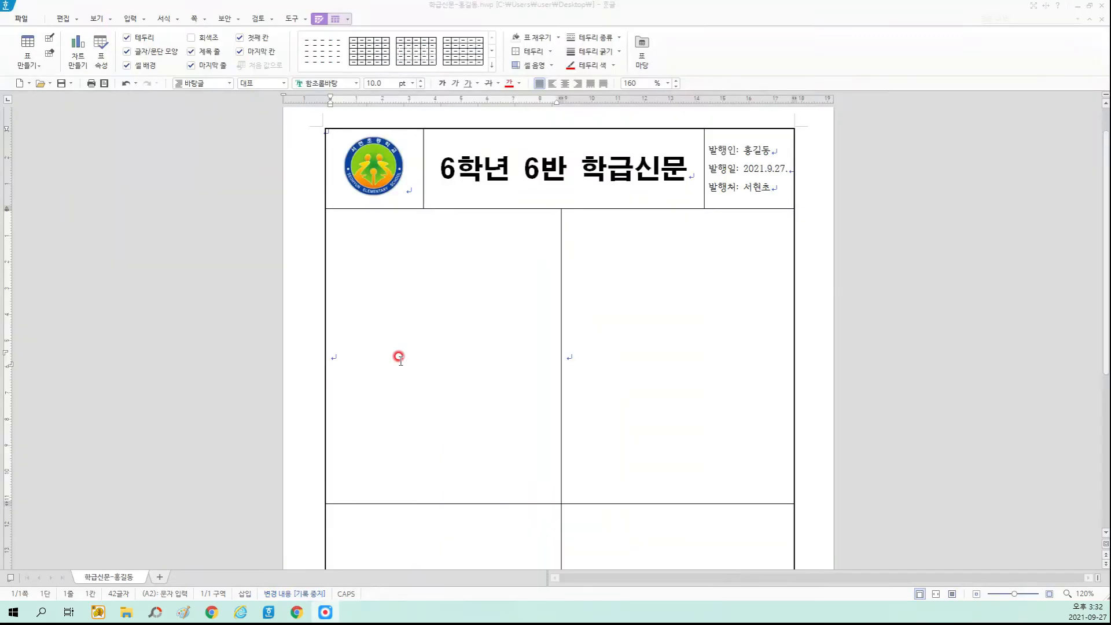
Step: Switch to the class newspaper document in Hangul and paste the photo into the left cell below the title, keeping the original format (원본 형식 유지)
left_click(389, 352)
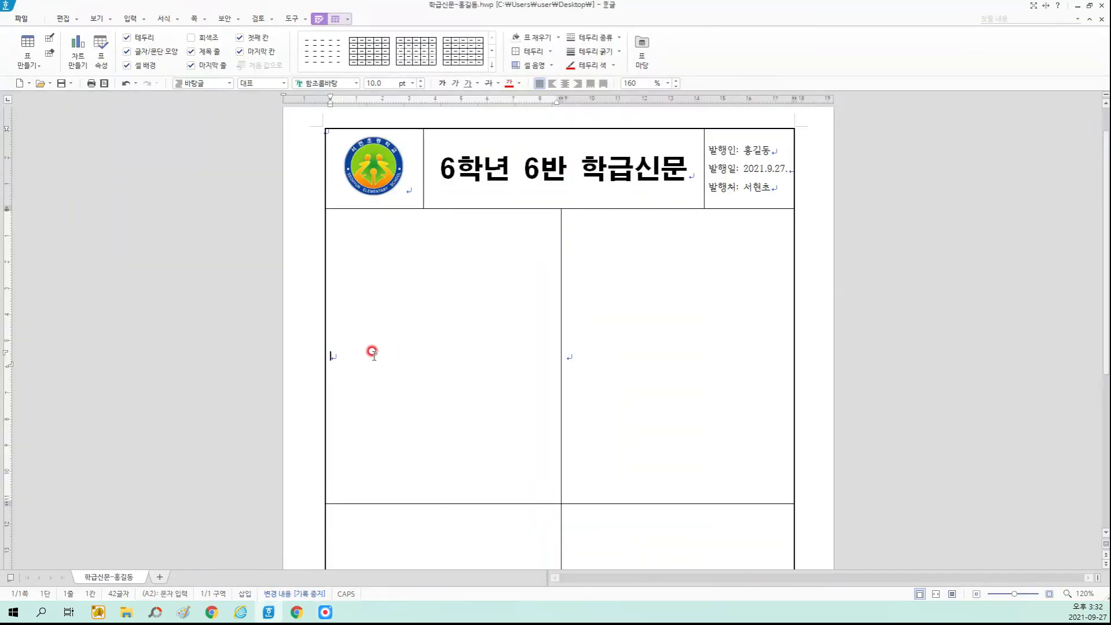
left_click(341, 356)
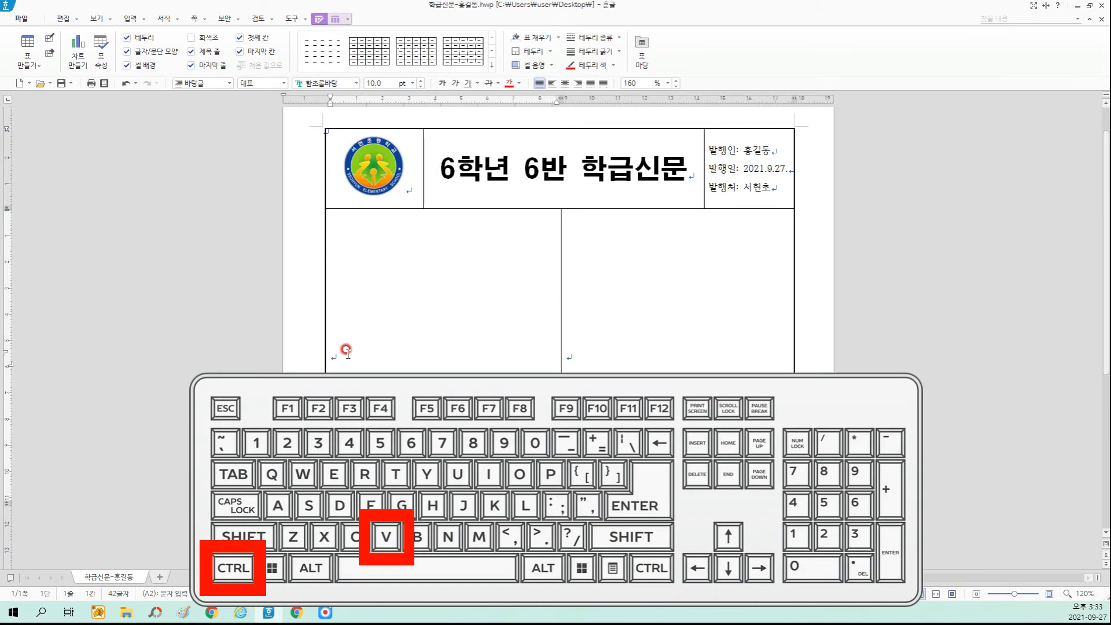
right_click(345, 347)
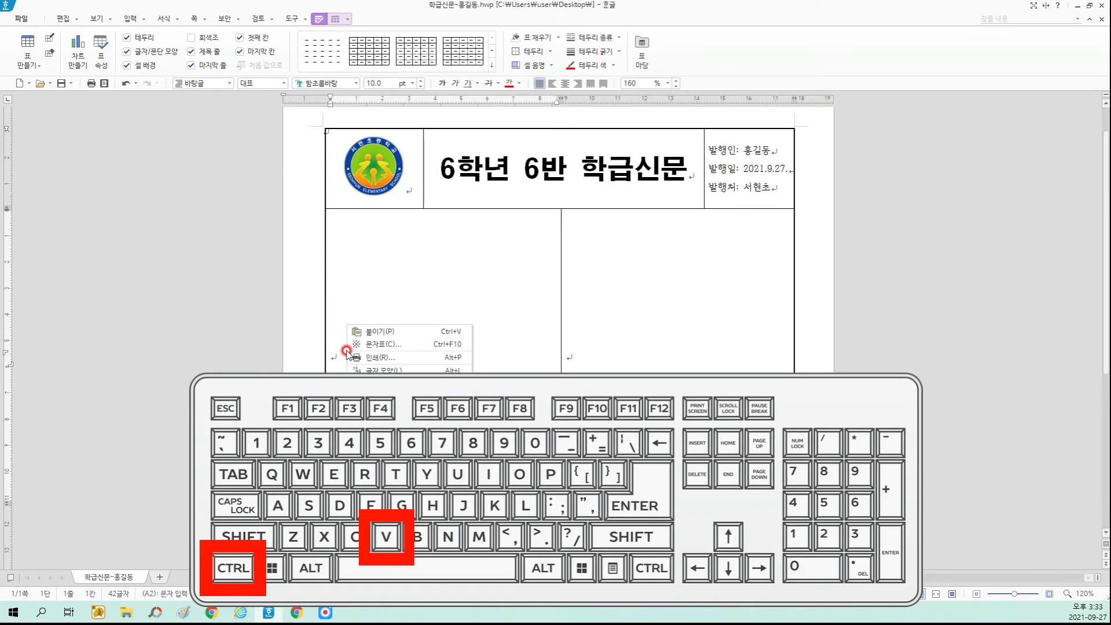
left_click(381, 334)
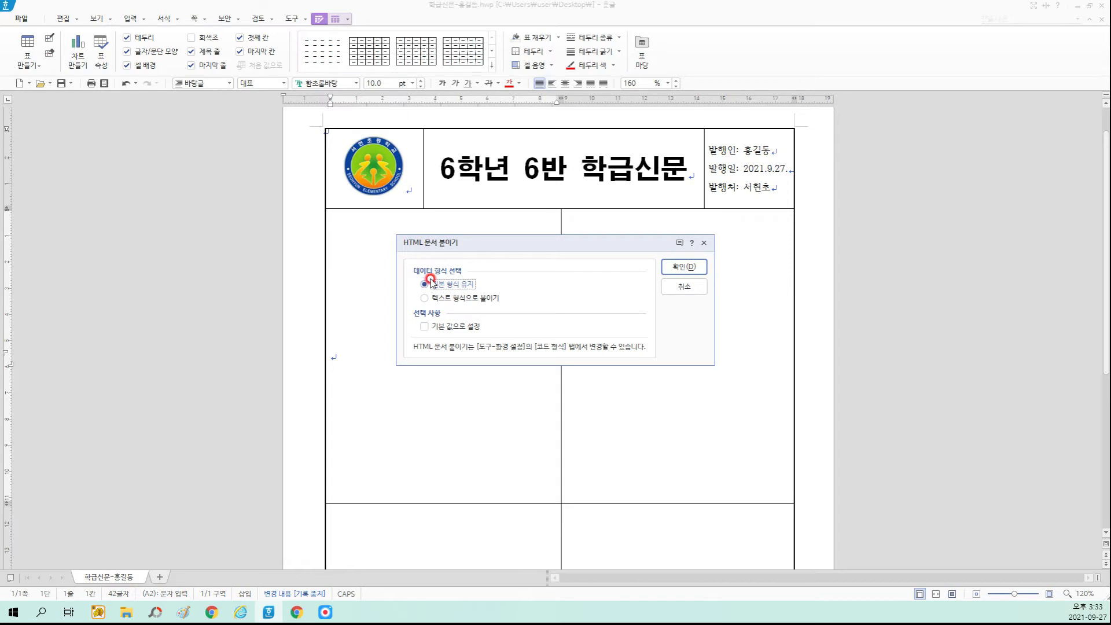
left_click(680, 268)
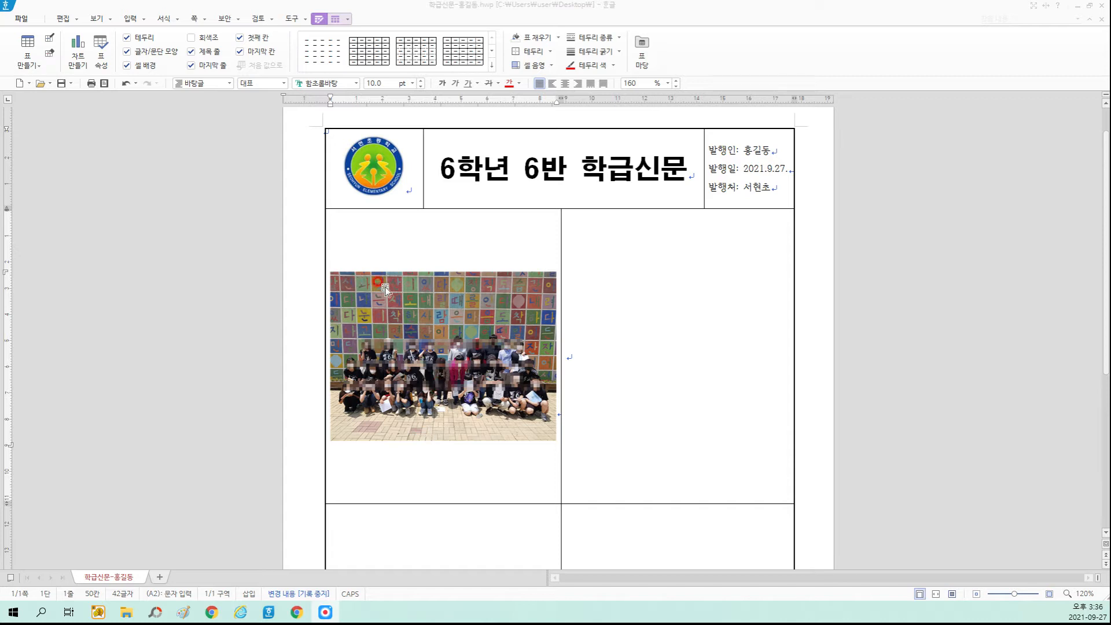
Step: Check the pasted photo's object properties for its size and the treat-as-character option (글자처럼 취급)
left_click(489, 341)
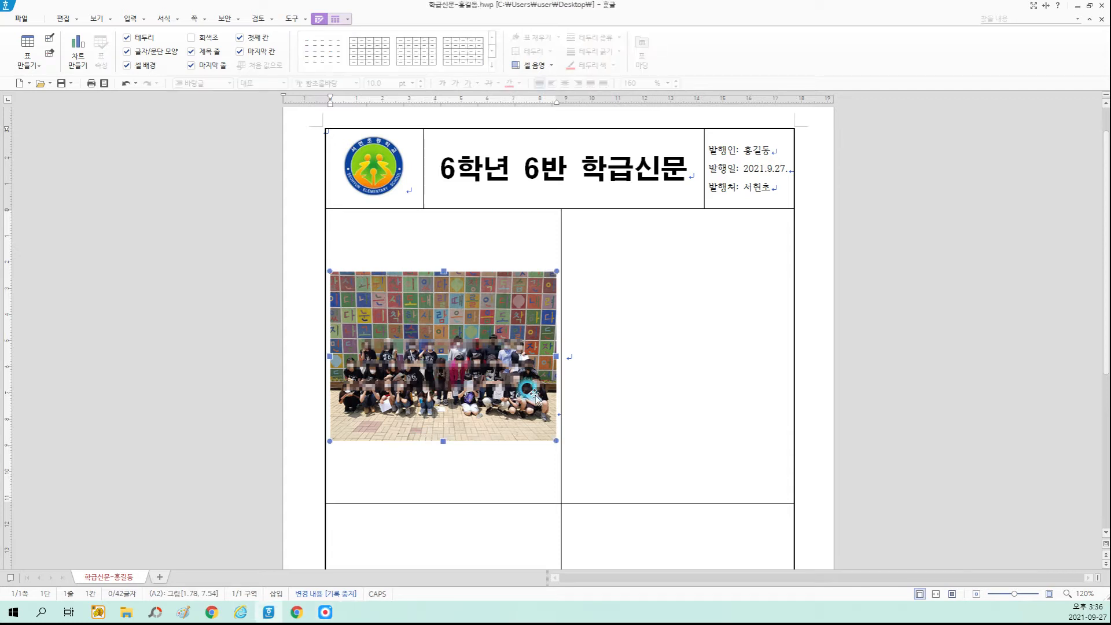
right_click(452, 329)
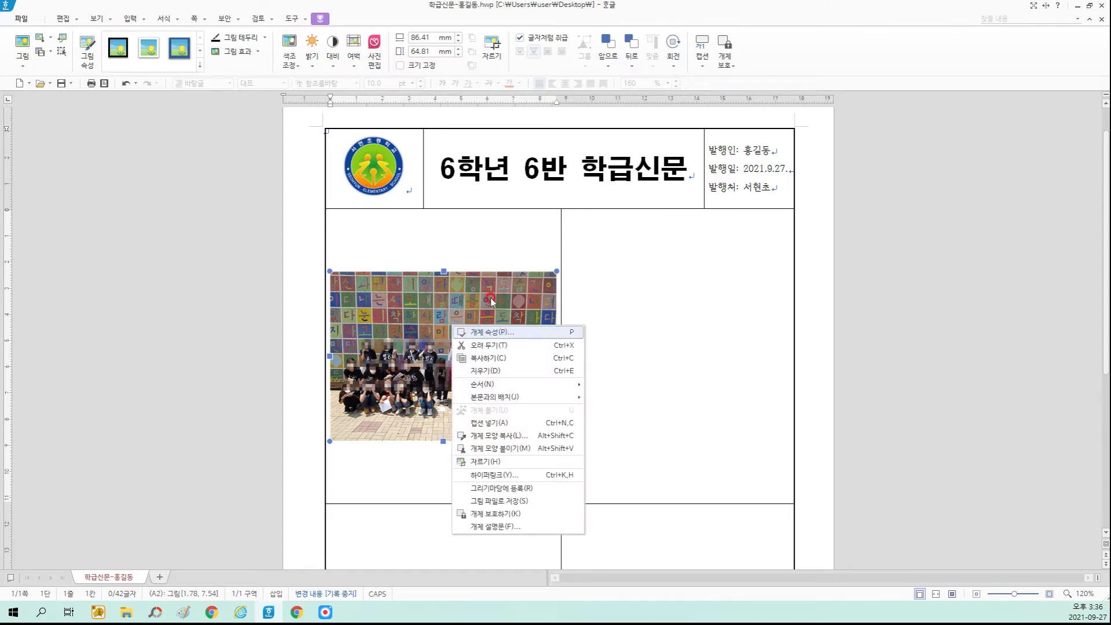
left_click(499, 334)
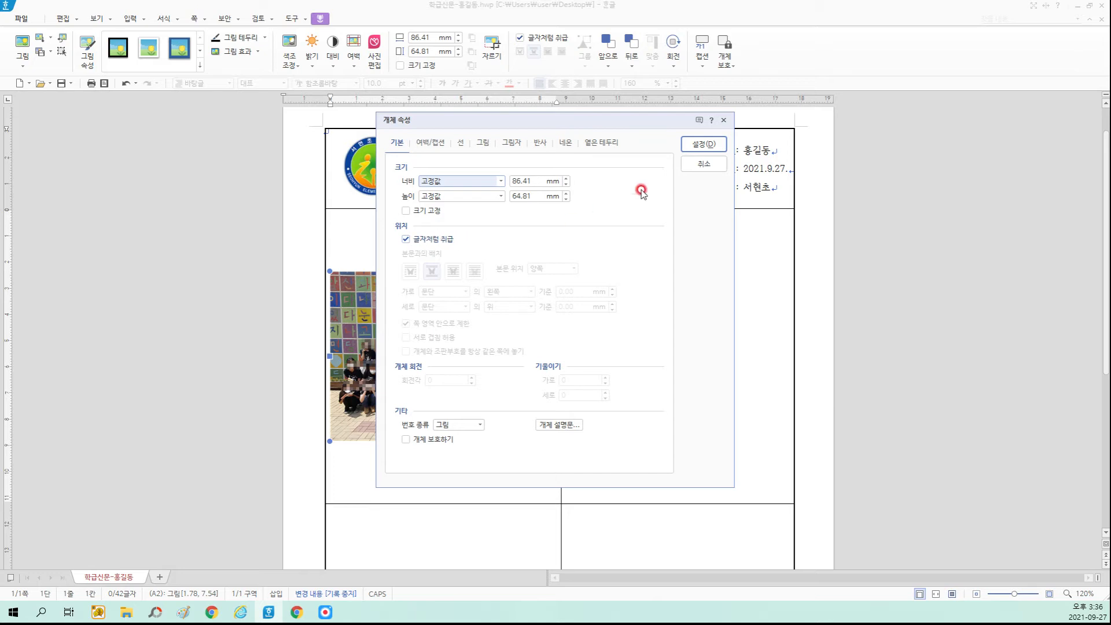
left_click(705, 144)
Step: Add an empty line directly below the photo in the left cell
left_click(521, 449)
left_click(478, 446)
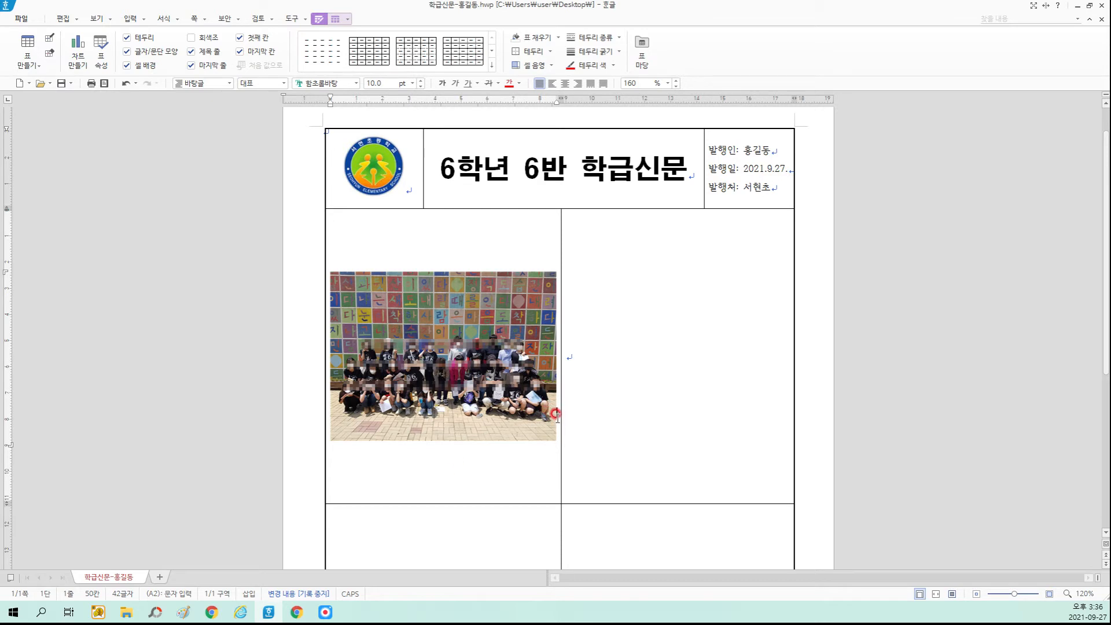
scroll(649, 486, "up", 4, "ctrl")
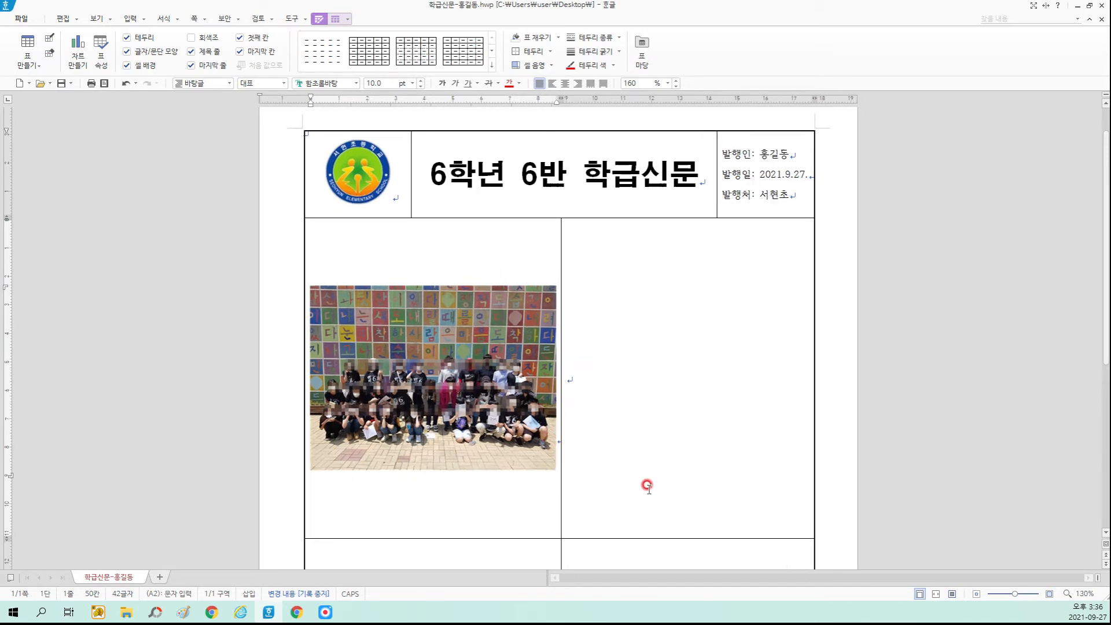
scroll(591, 502, "down", 2)
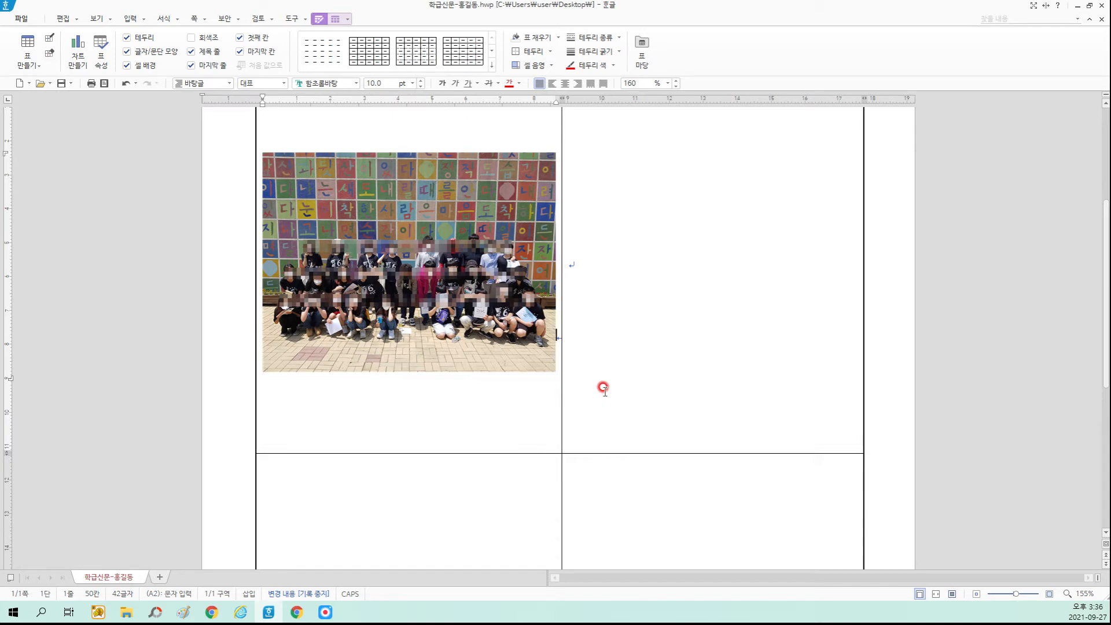
key("Return")
left_click(265, 375)
Step: Hide the document's paragraph marks (문단 부호) and show them again
left_click(525, 239)
left_click(576, 265)
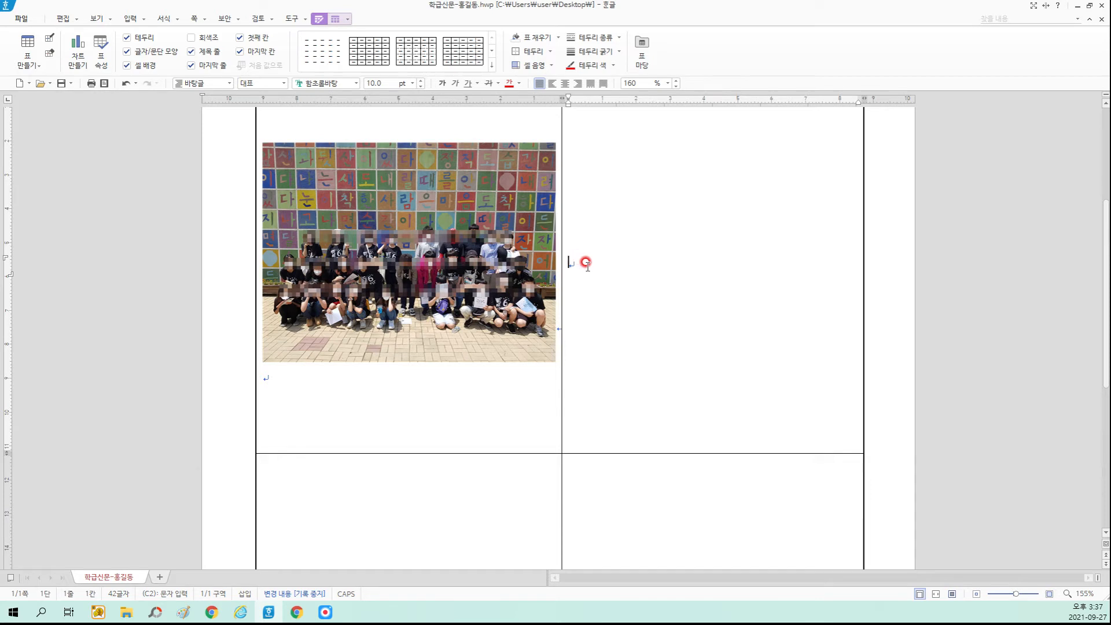
left_click(96, 21)
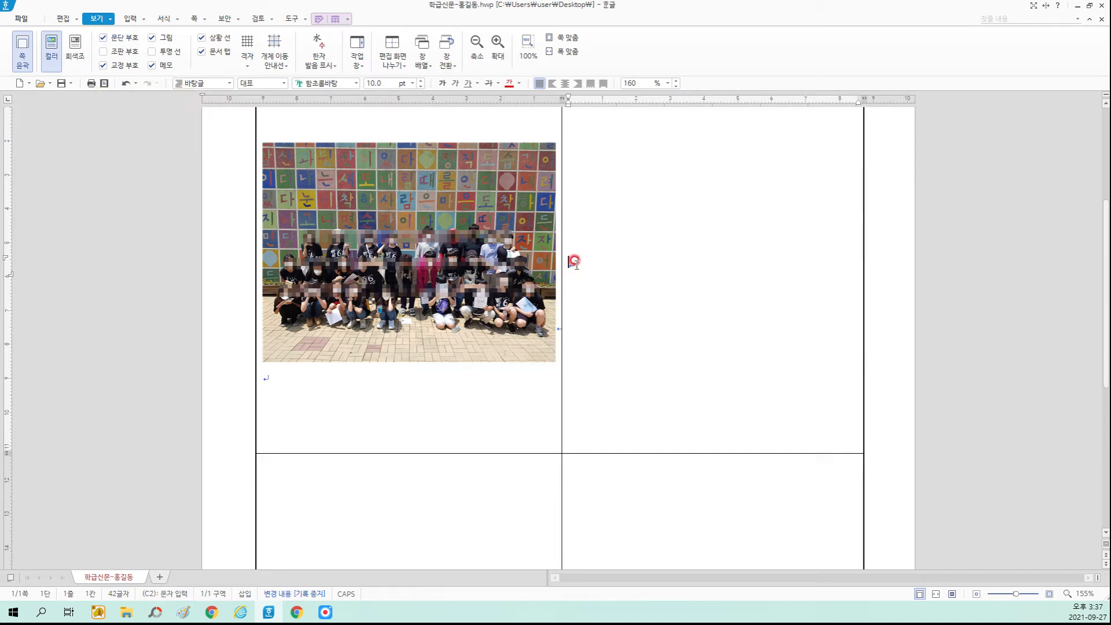
left_click(120, 41)
scroll(504, 358, "up", 1)
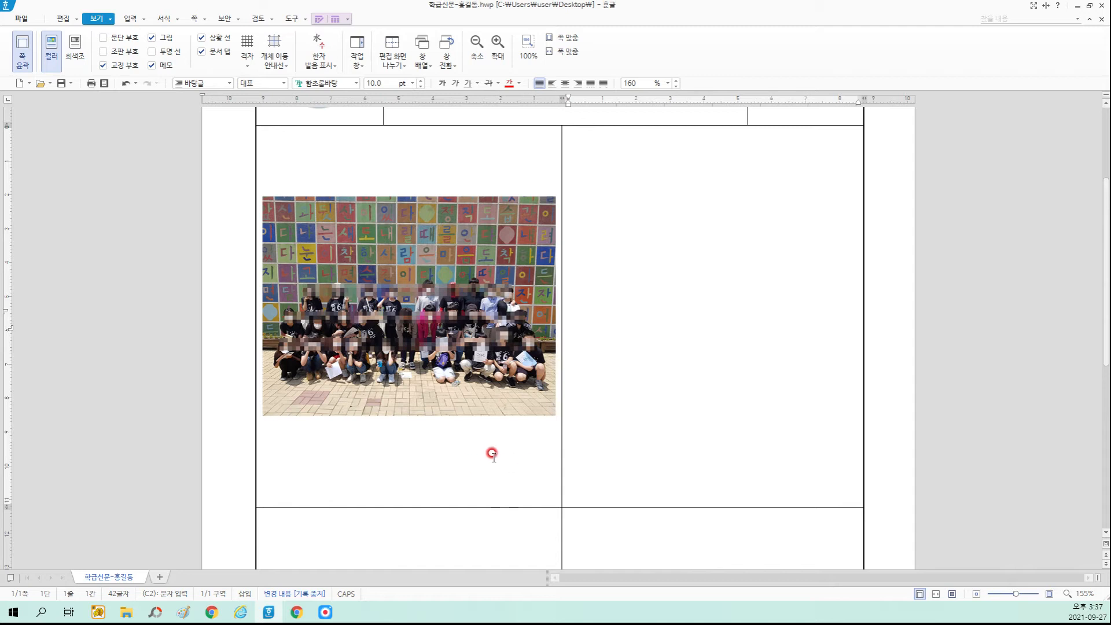
left_click(105, 39)
Step: Try adding and removing blank lines in the empty cell beside the photo
key("Return")
key("Return")
key("Return")
key("Return")
key("BackSpace")
Step: Enter the caption "진로교육원에서 진로 체험을 하다" below the photo and start a new line after it
left_click(303, 449)
scroll(349, 457, "down", 3)
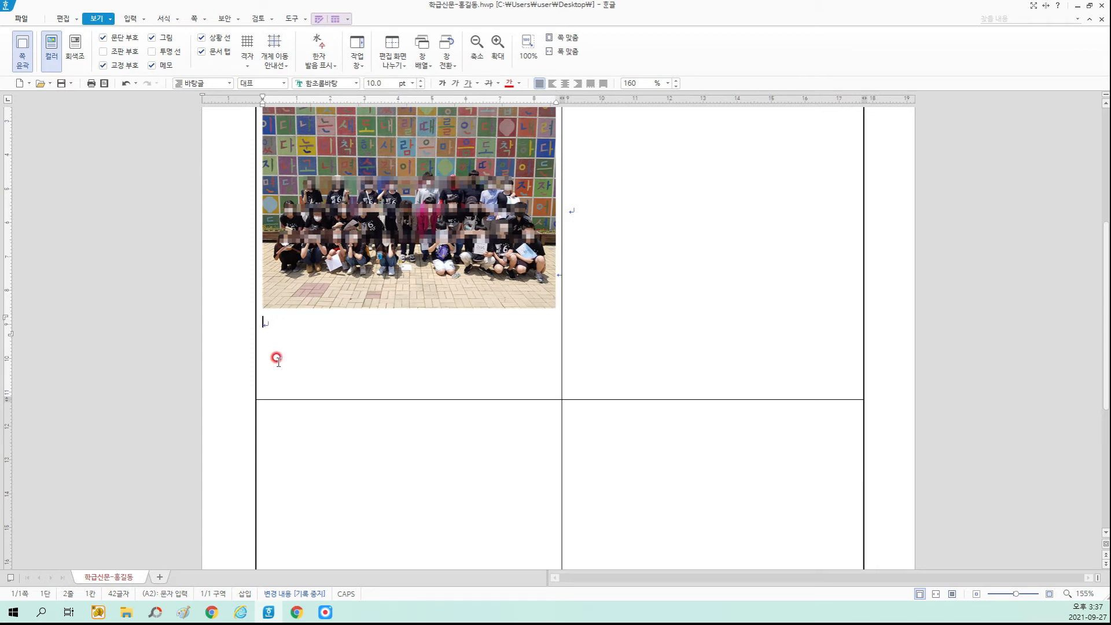
scroll(380, 382, "up", 3)
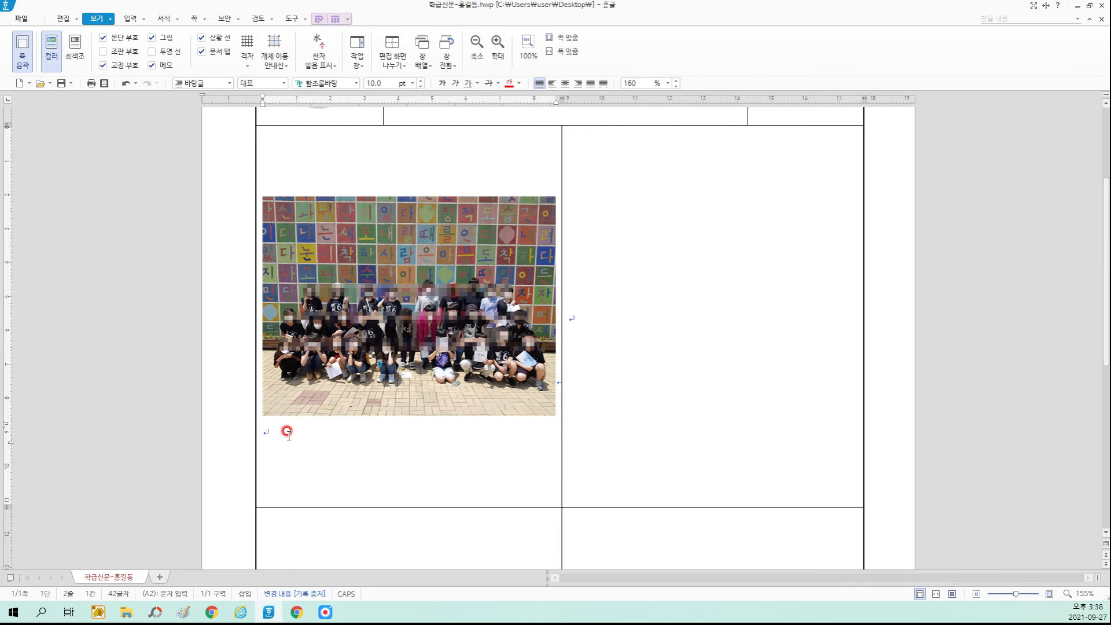
scroll(290, 431, "down", 1)
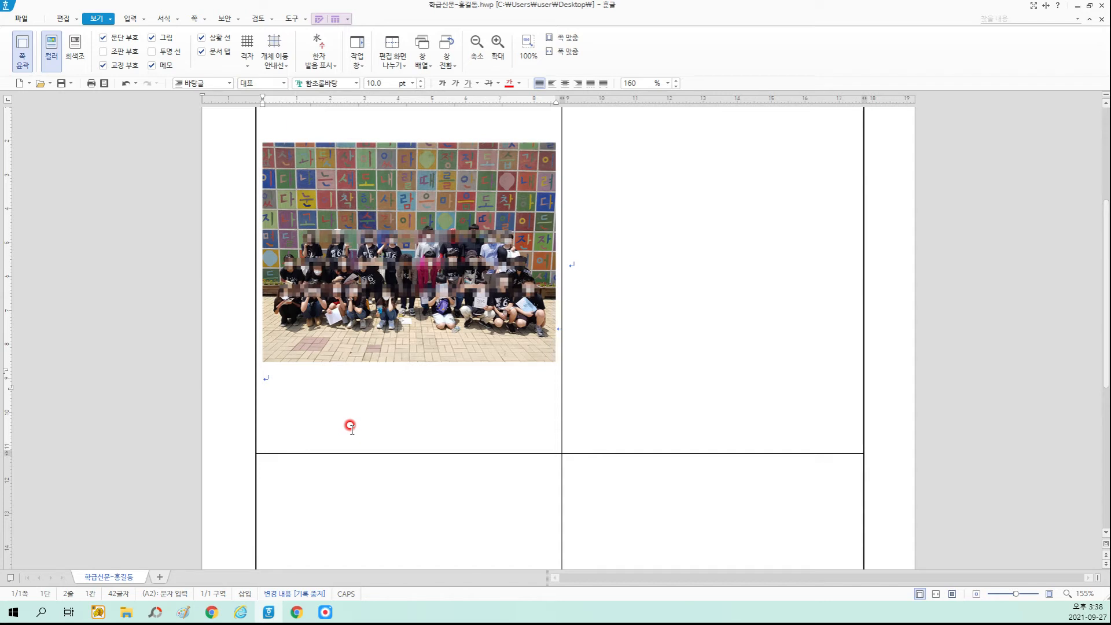
type("진로교육우")
type("에서")
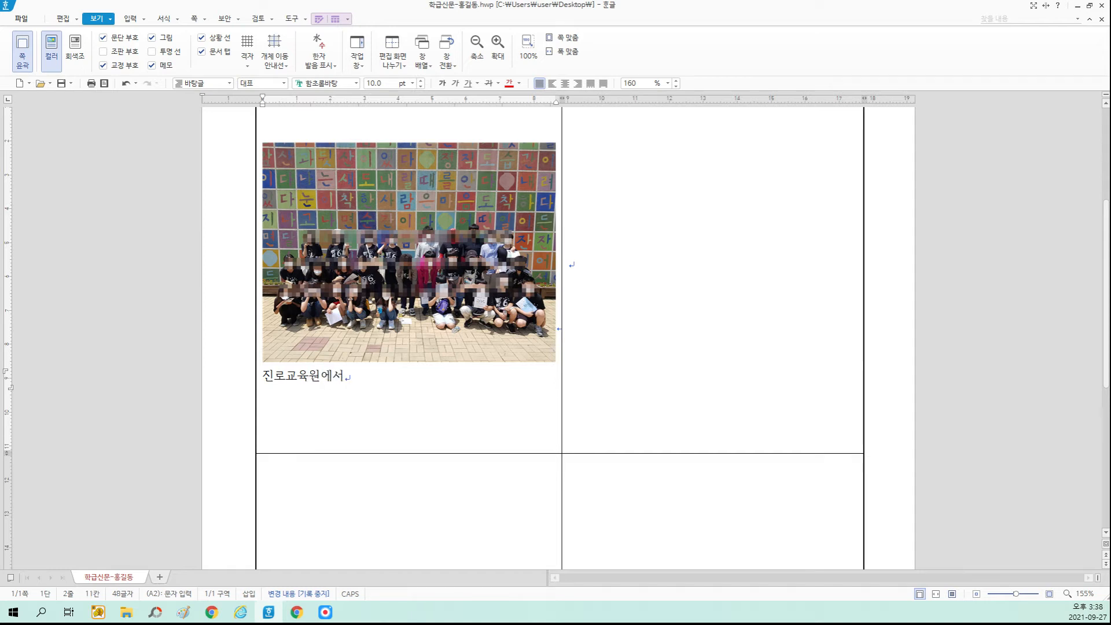
type(" 진로 체험을 하여")
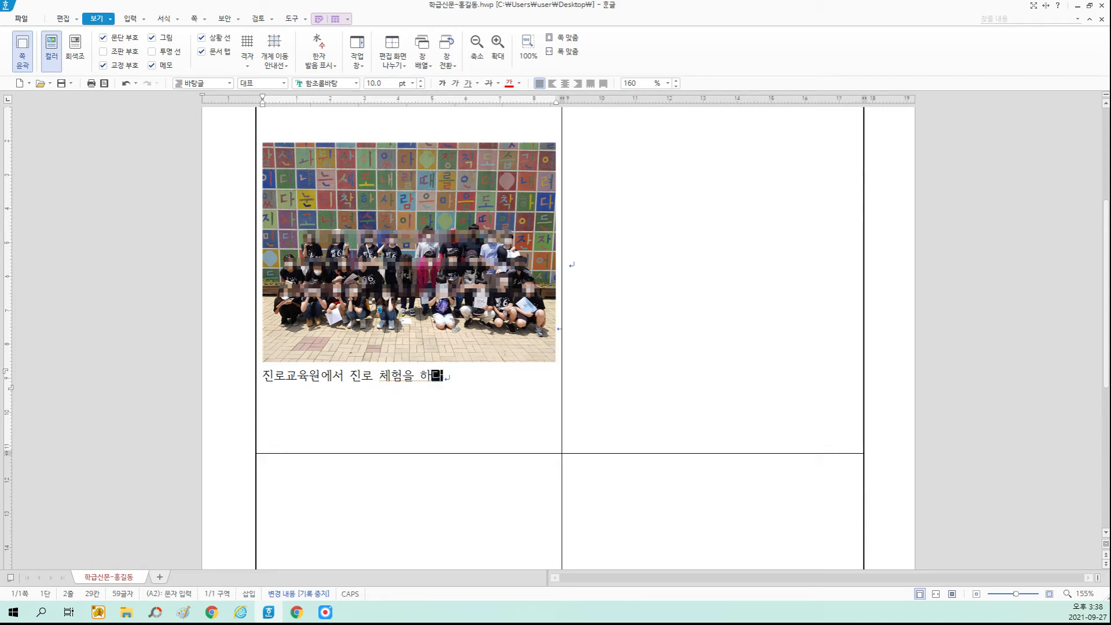
key("Return")
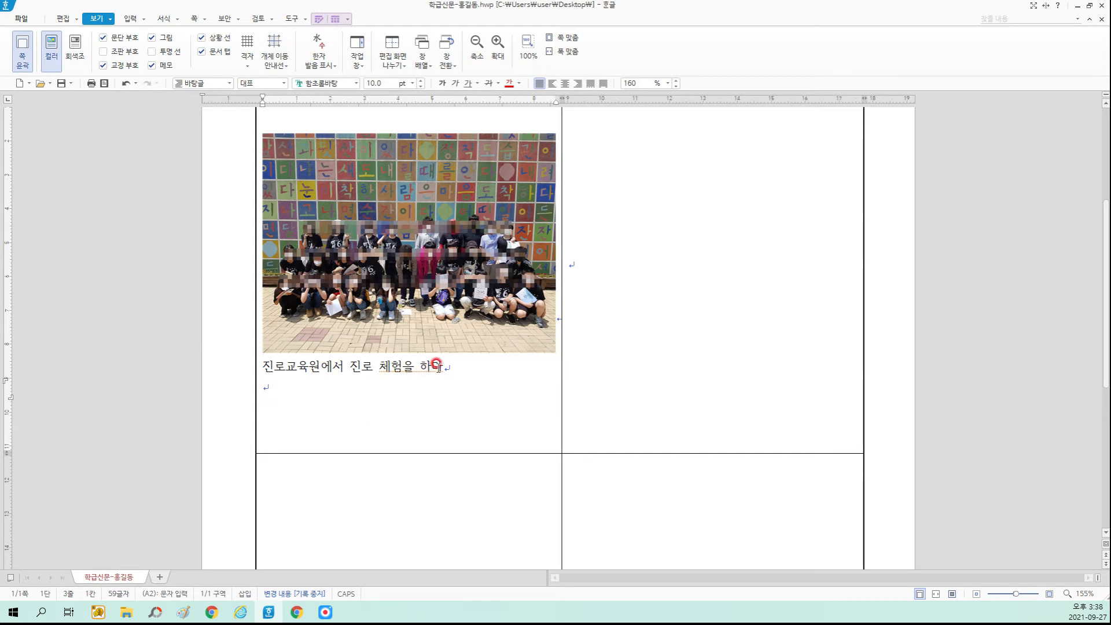
Step: Reword the end of the photo caption so that it reads "진로교육원에서 진로 체험하기"
left_click_drag(443, 366, 261, 363)
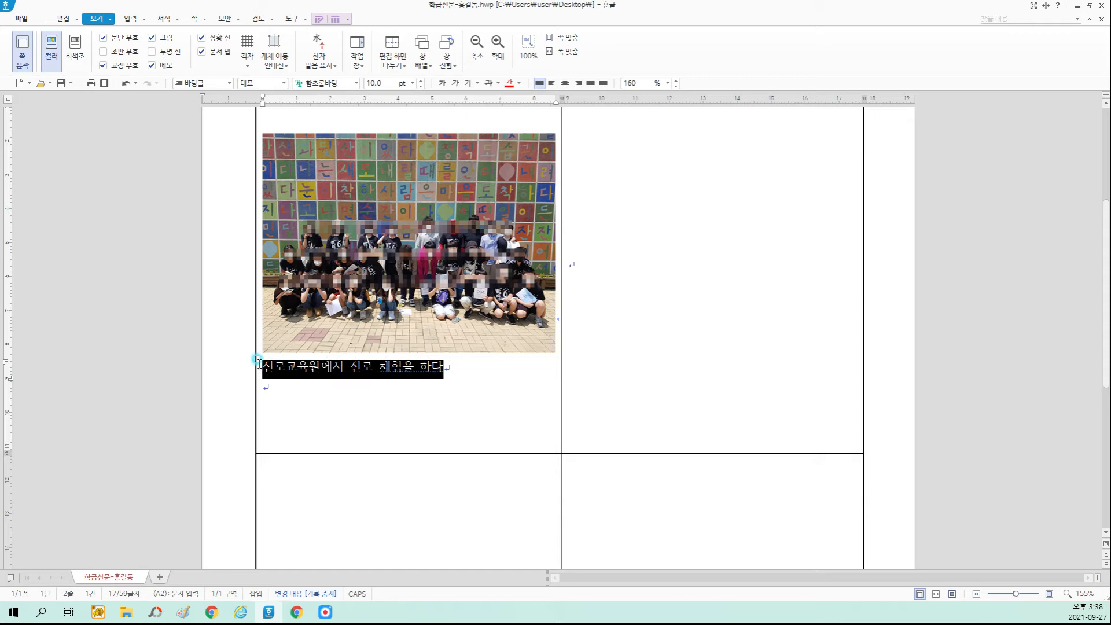
left_click(405, 367)
left_click_drag(405, 367, 467, 369)
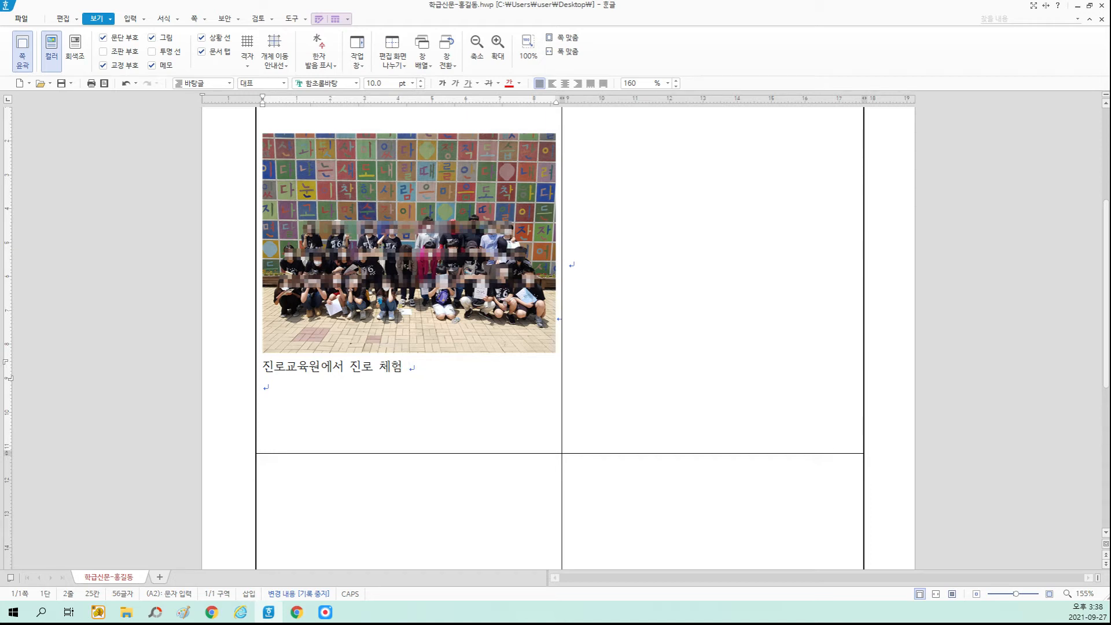
left_click(419, 369)
left_click(327, 391)
left_click(403, 368)
key("Delete")
scroll(375, 408, "up", 1)
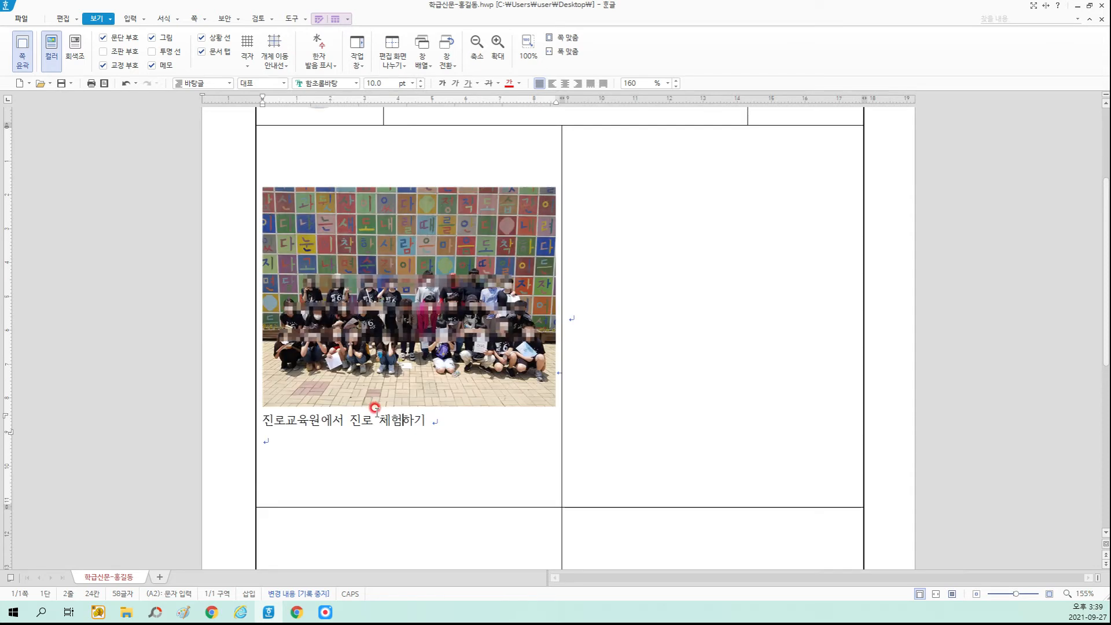
scroll(370, 426, "down", 1)
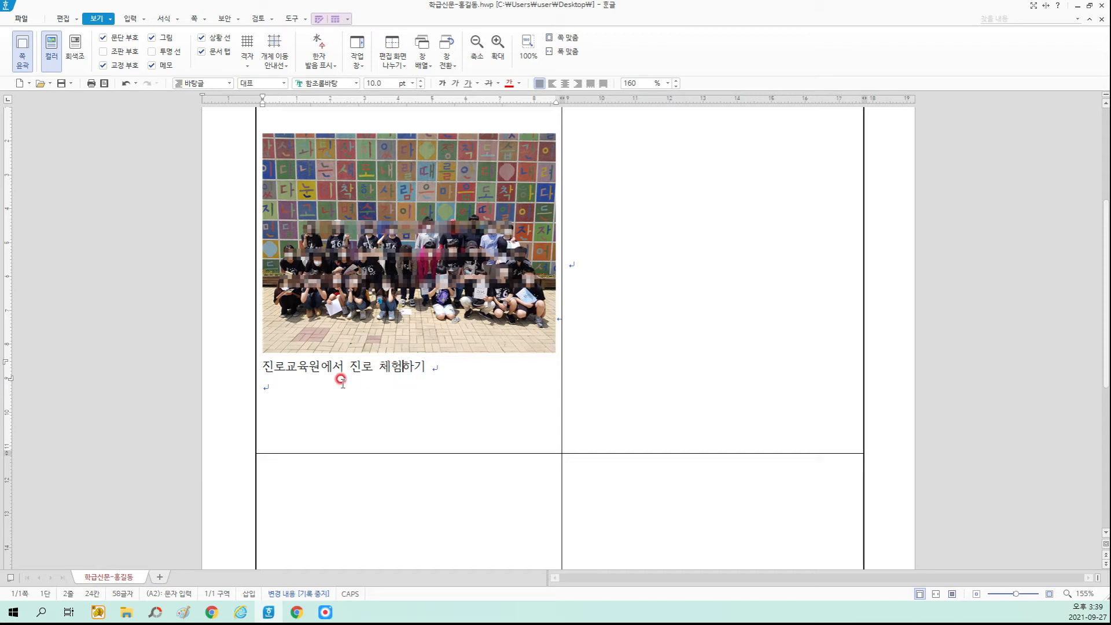
Step: Remove the empty line below the caption and add it again
left_click(287, 387)
left_click(273, 386)
left_click(454, 375)
key("Delete")
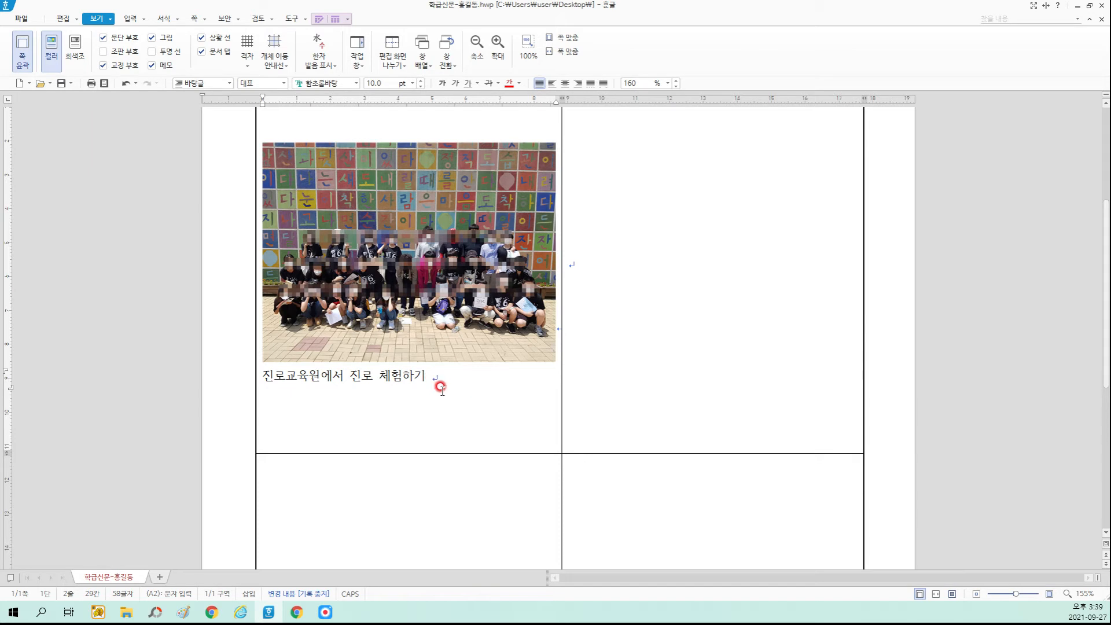
key("Return")
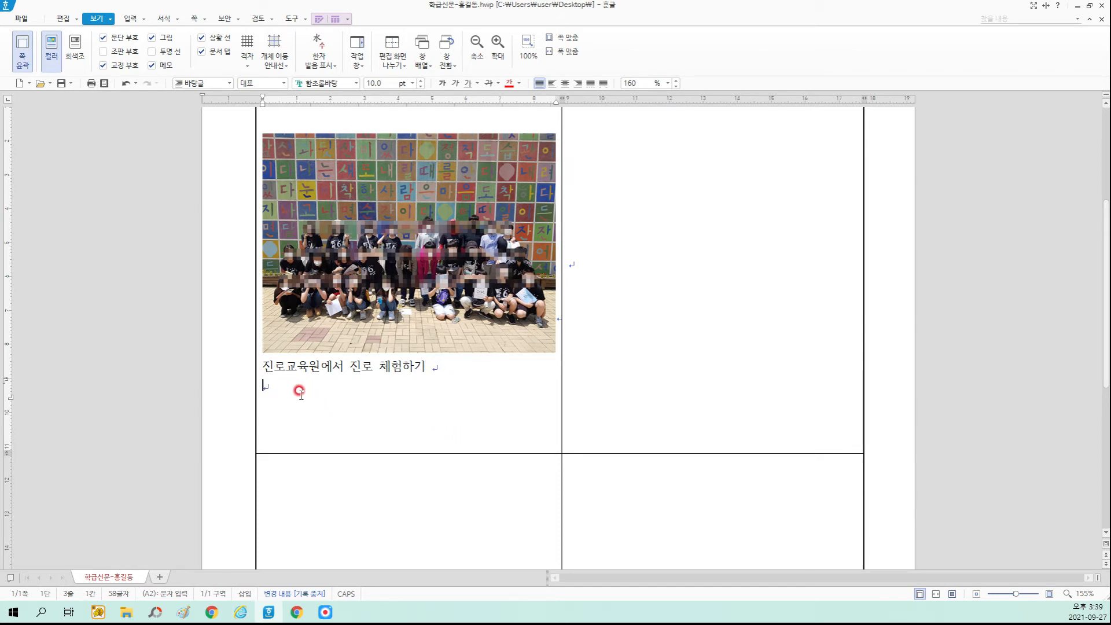
Step: Write the article opening below the caption: "6학년 6반 학생들은 지난 6월 2일 수요일에 충북진로교육원을 방문하여 다양한 진로 체험을 했다"
scroll(324, 457, "up", 1)
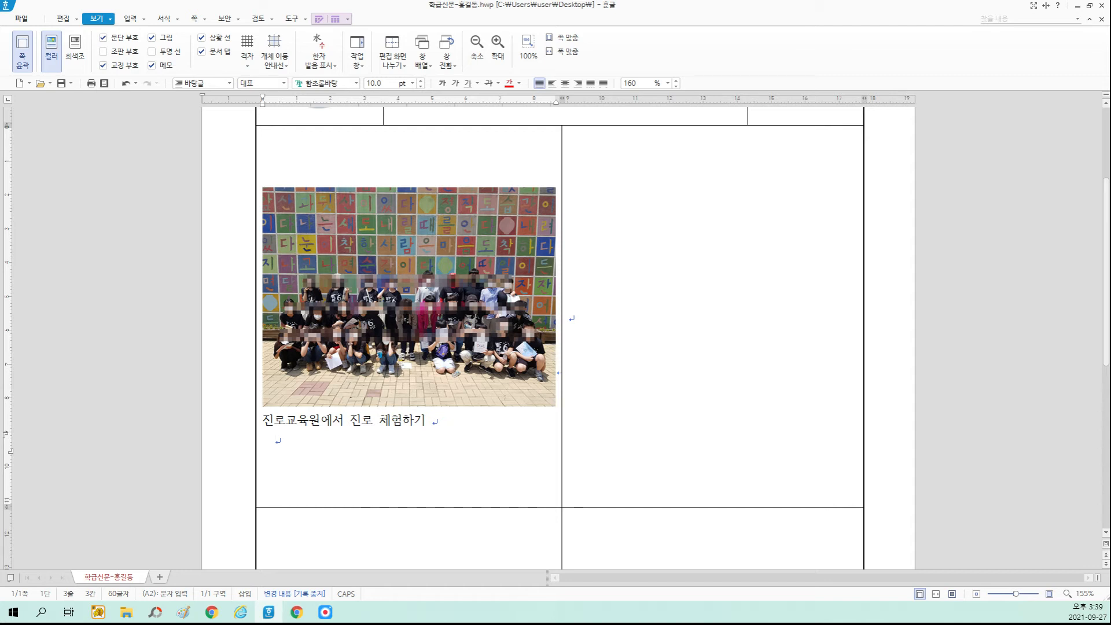
type("6학년 ")
type("6바ㄴ 학새")
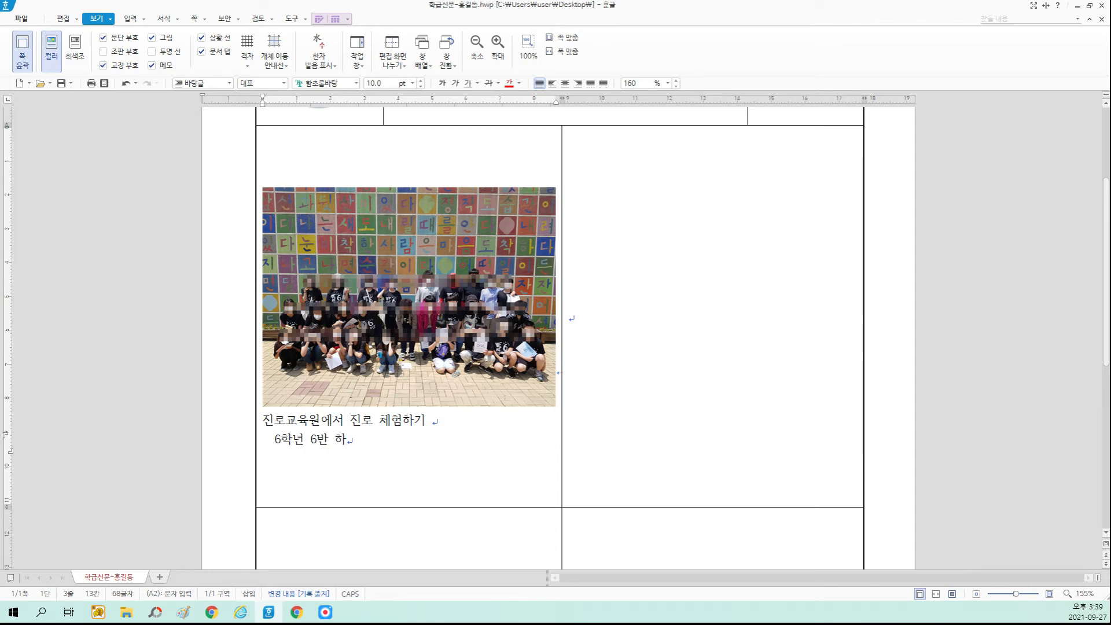
type("ㅇ들은 ")
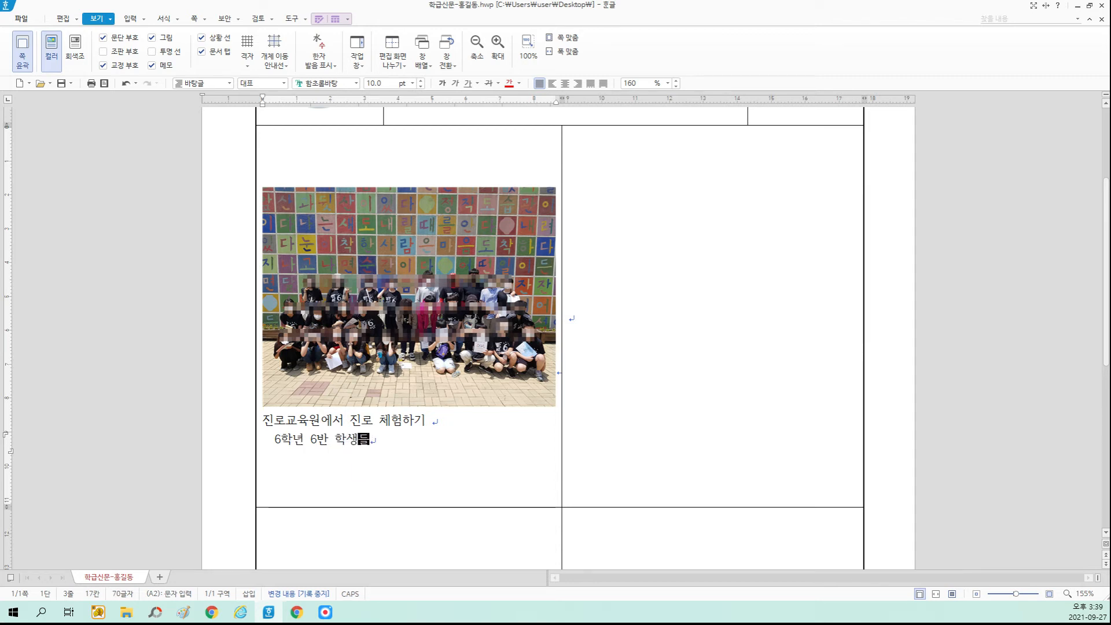
type("진ㅏㄴ 6월 2일 ㅅㅜ요일에 ")
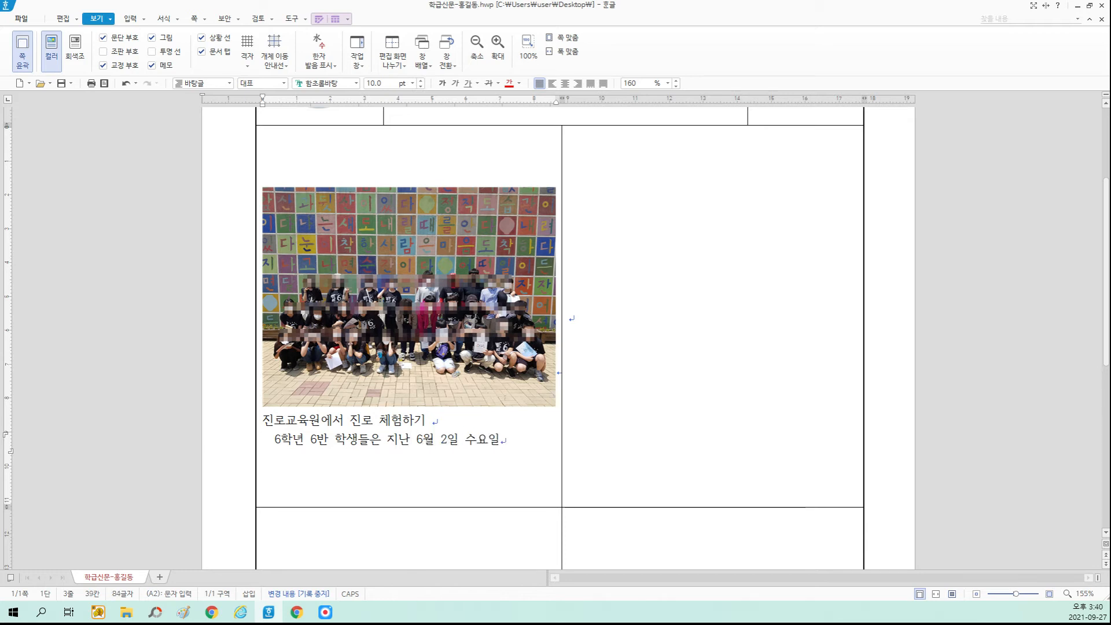
type("충북진록ㅛ육원을 바")
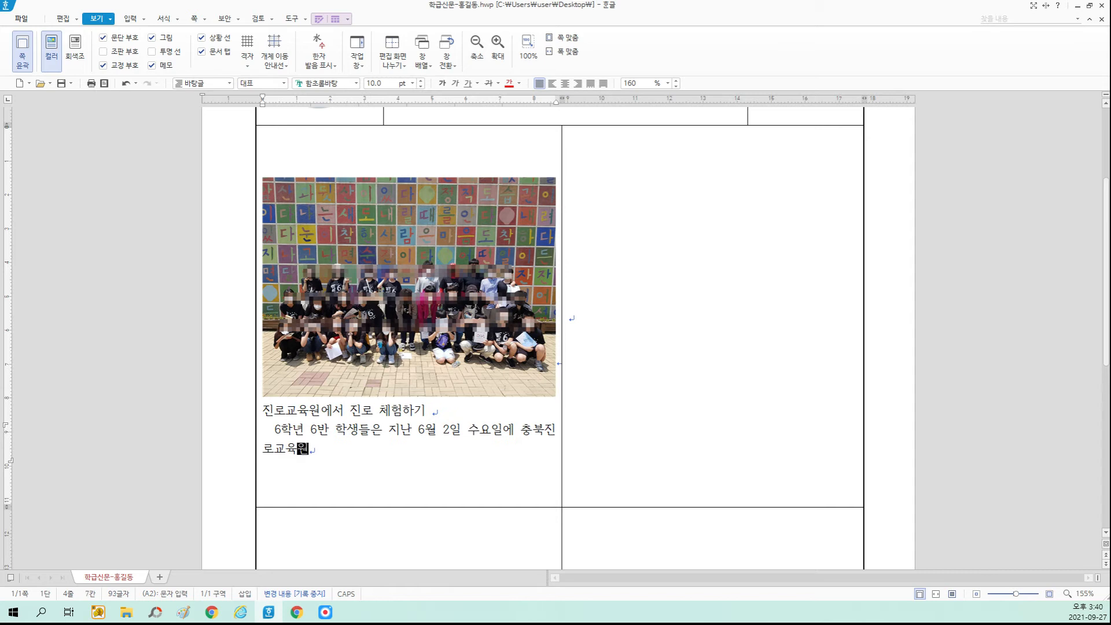
type("ㅇ문하여 다양한 진로")
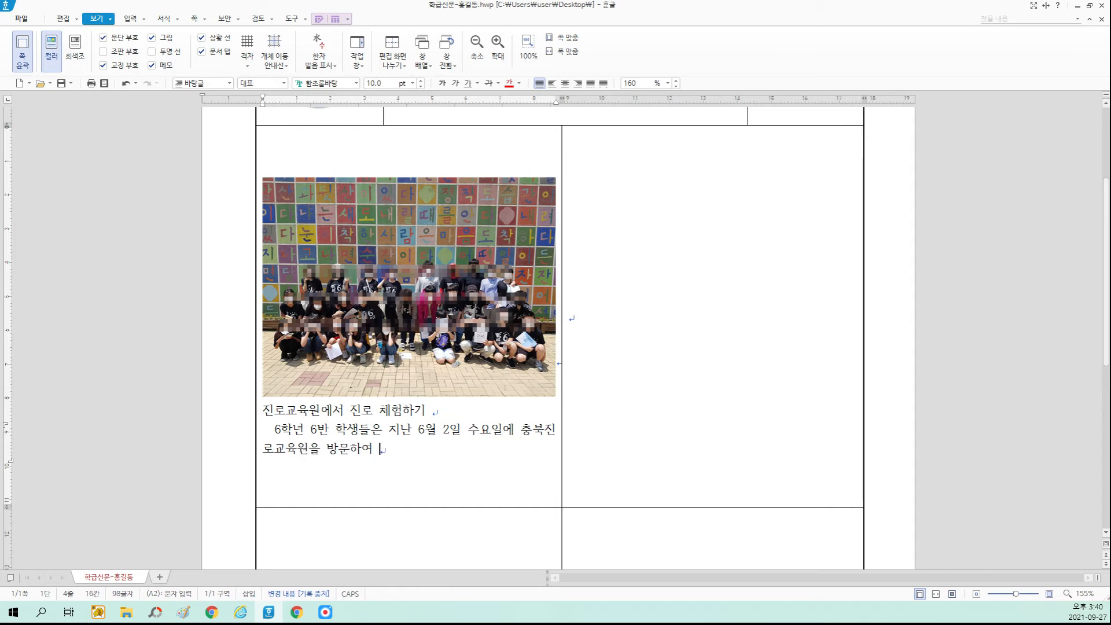
type(" 체험을")
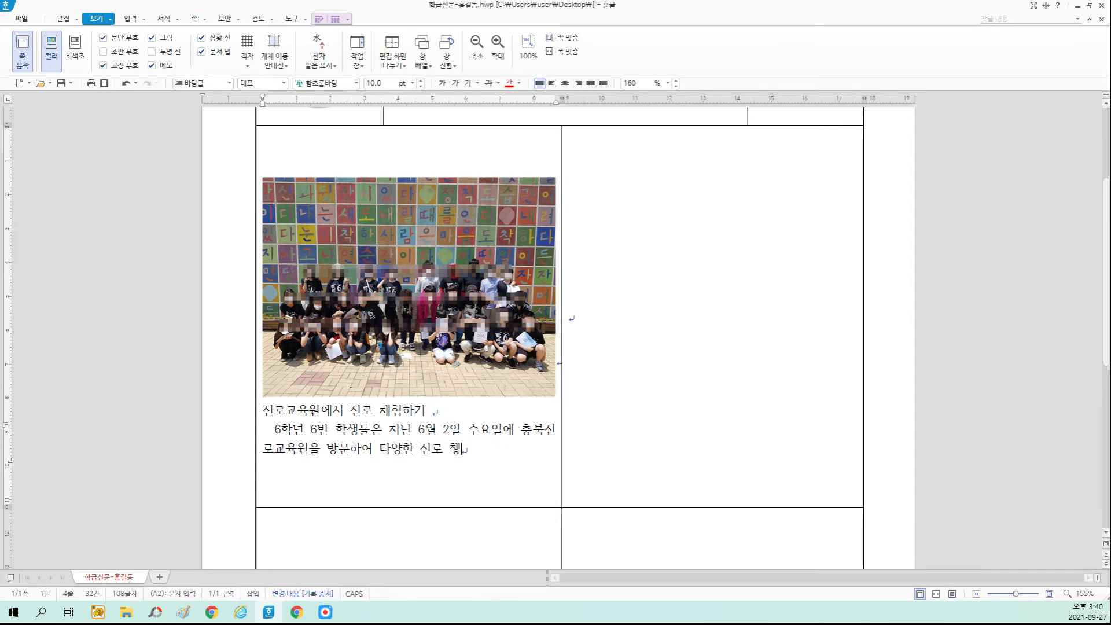
type(" 해ㅆㄷ")
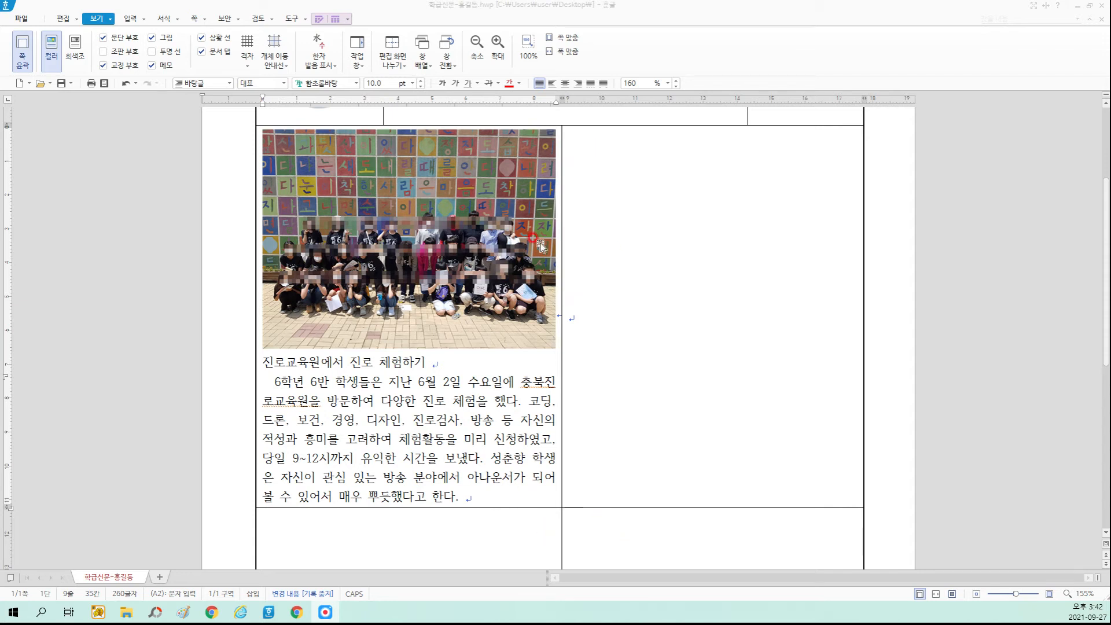
Step: Review the completed career-experience article and how it fits into the whole newspaper page
scroll(585, 434, "down", 1)
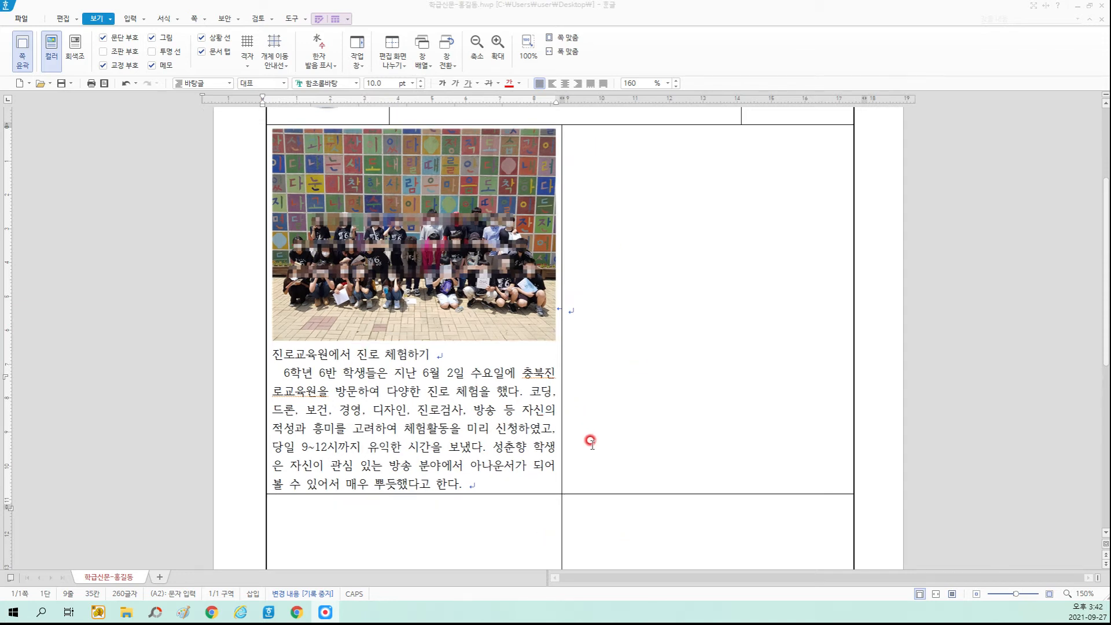
scroll(590, 441, "down", 4)
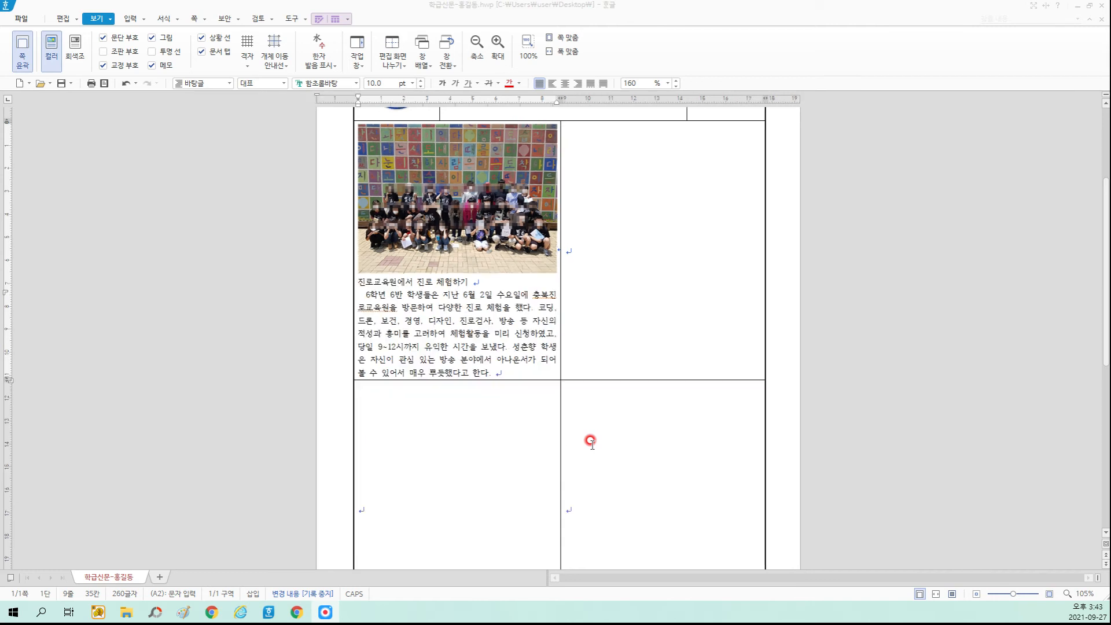
scroll(591, 441, "down", 1)
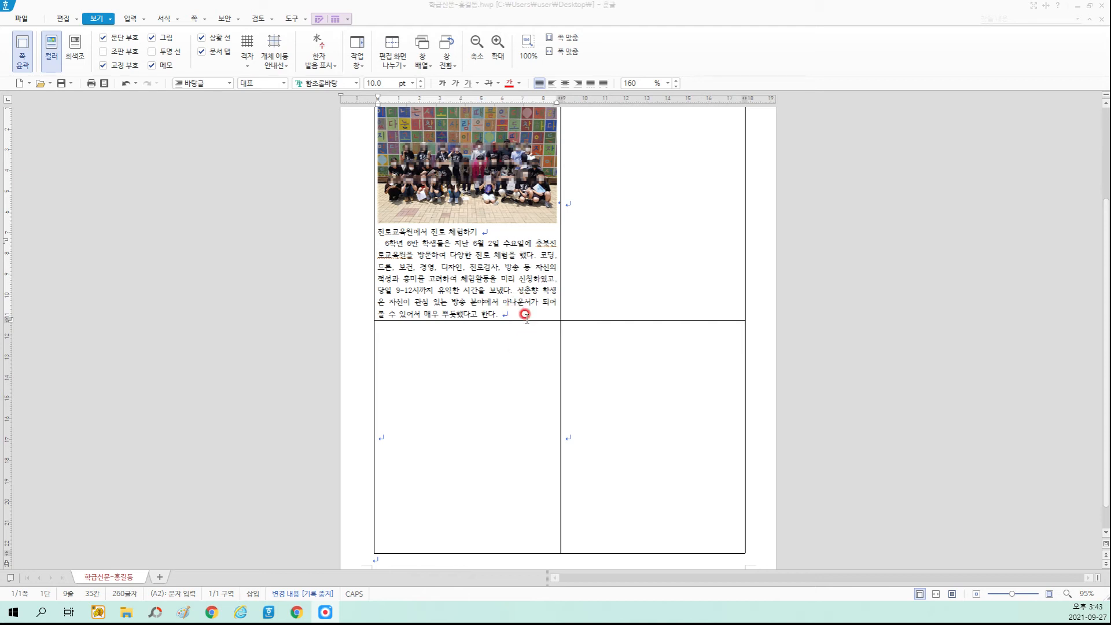
mouse_move(525, 320)
left_mouse_down()
mouse_move(526, 380)
mouse_move(537, 332)
left_mouse_up()
scroll(524, 376, "up", 3)
mouse_move(517, 466)
left_mouse_down()
mouse_move(507, 472)
mouse_move(509, 460)
left_mouse_up()
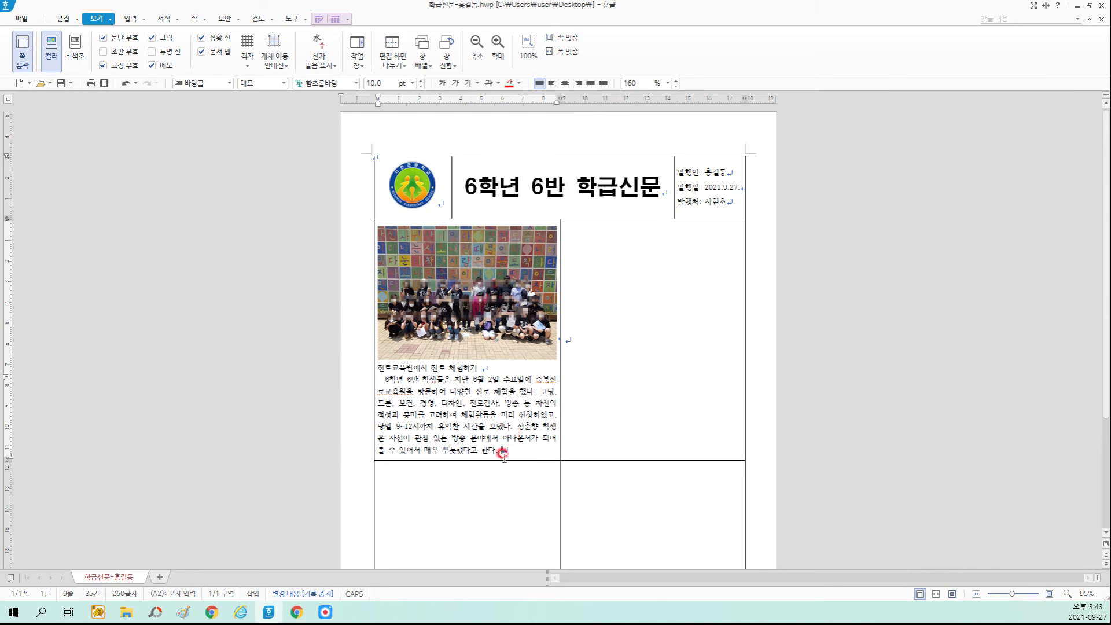
scroll(523, 507, "up", 4, "ctrl")
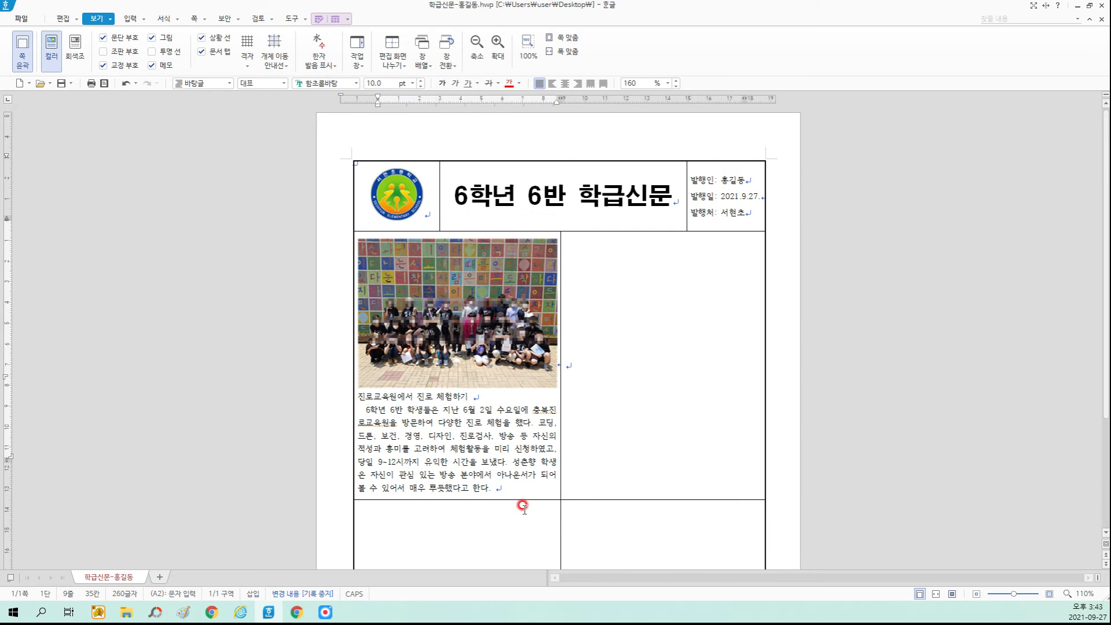
scroll(524, 508, "up", 2, "ctrl")
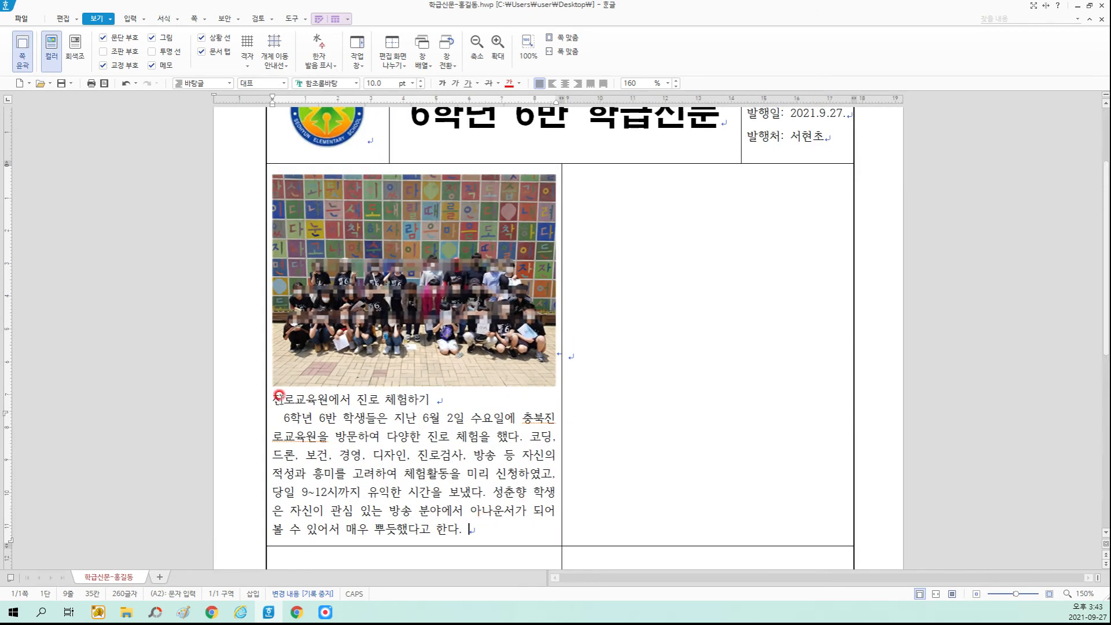
Step: Format the caption "진로교육원에서 진로 체험하기" as centred, bold text at 13 pt
mouse_move(273, 398)
left_mouse_down()
mouse_move(429, 390)
mouse_move(461, 401)
mouse_move(273, 396)
left_mouse_up()
left_click(433, 398)
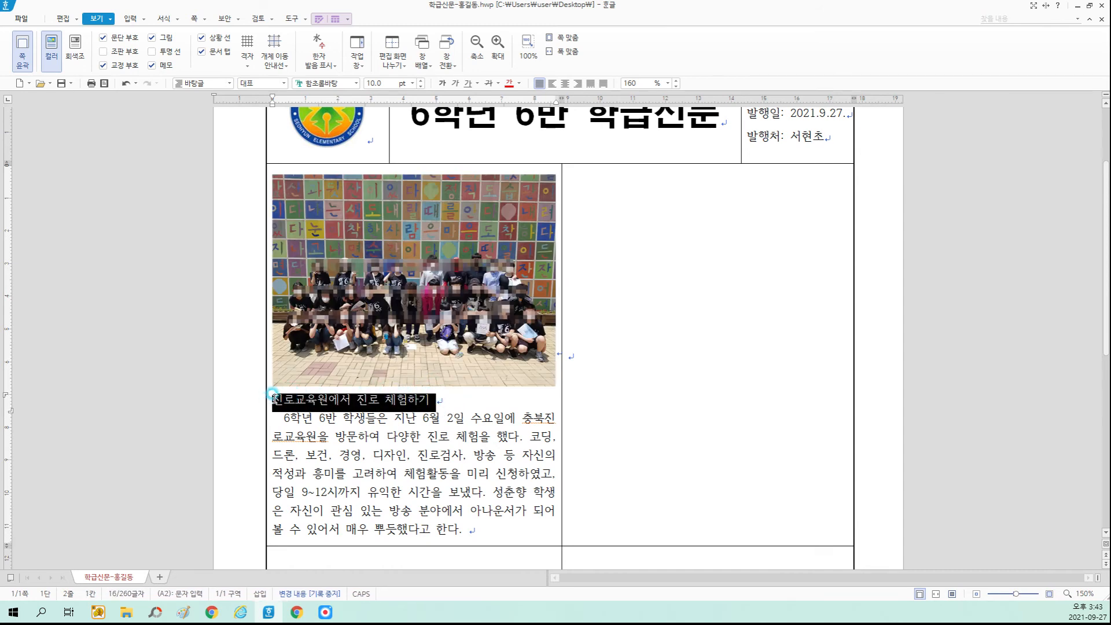
left_click(434, 398)
left_click_drag(434, 399, 273, 396)
left_click(565, 84)
left_click(423, 84)
left_click(423, 84)
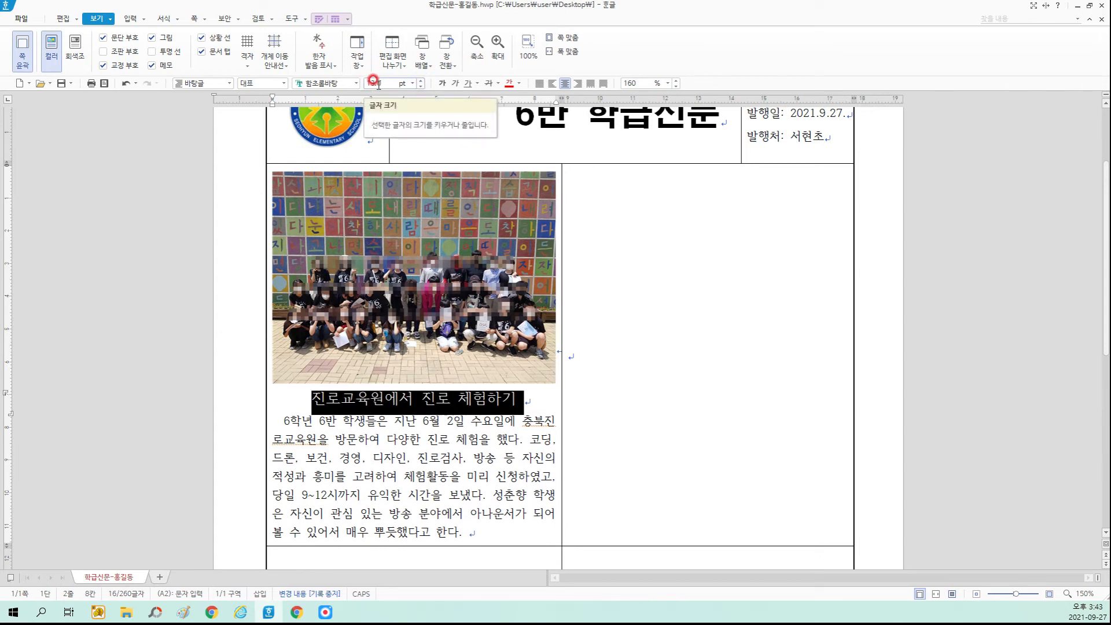
left_click(443, 84)
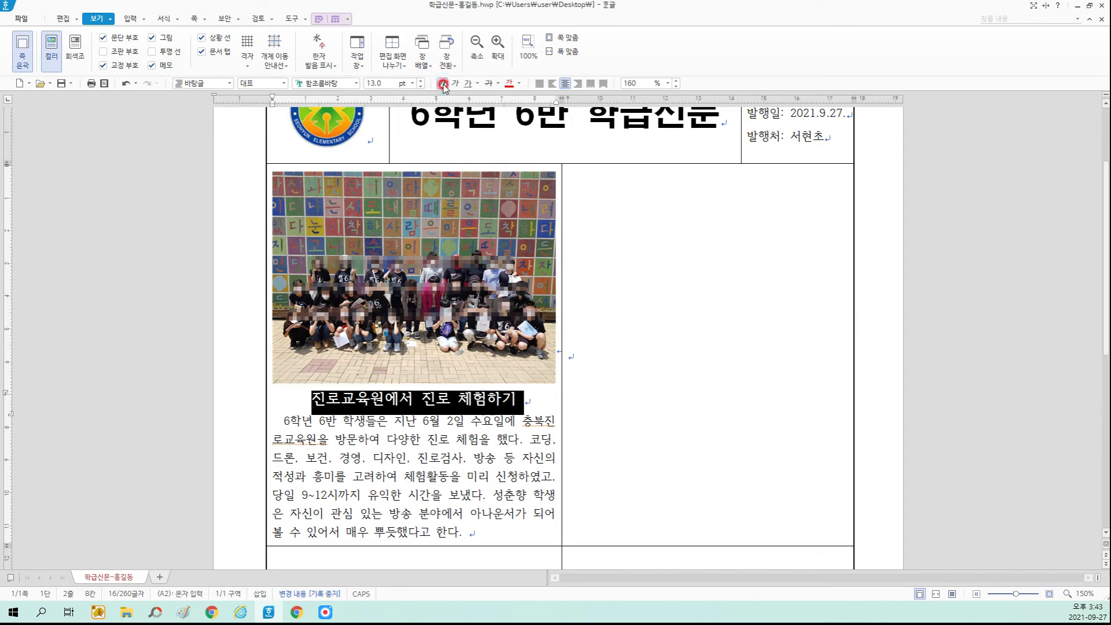
left_click(357, 84)
scroll(440, 336, "down", 3)
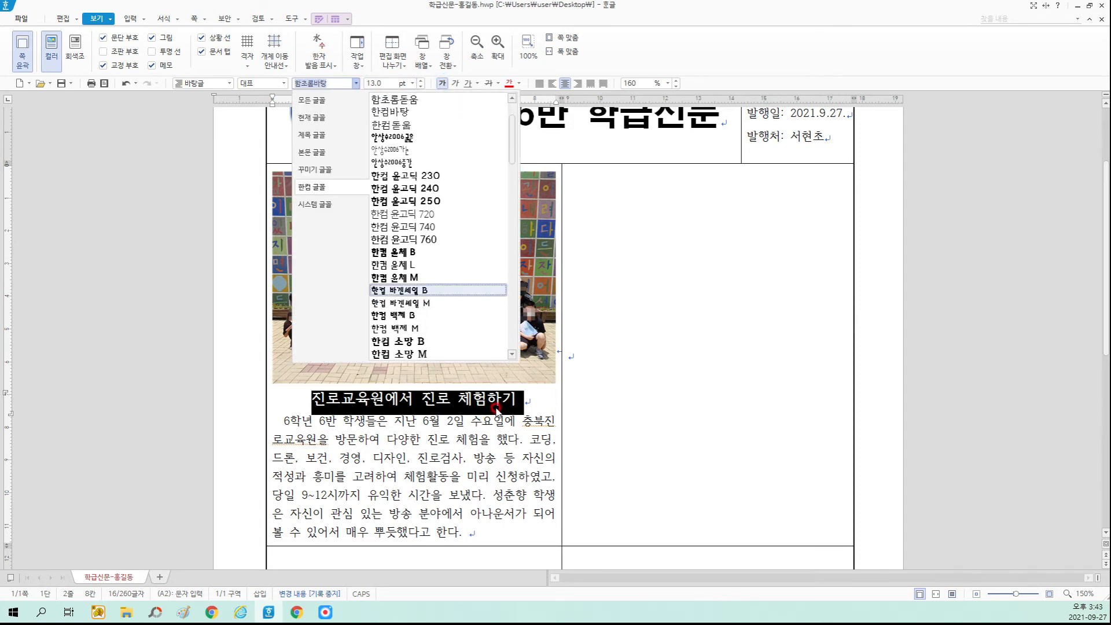
left_click(528, 405)
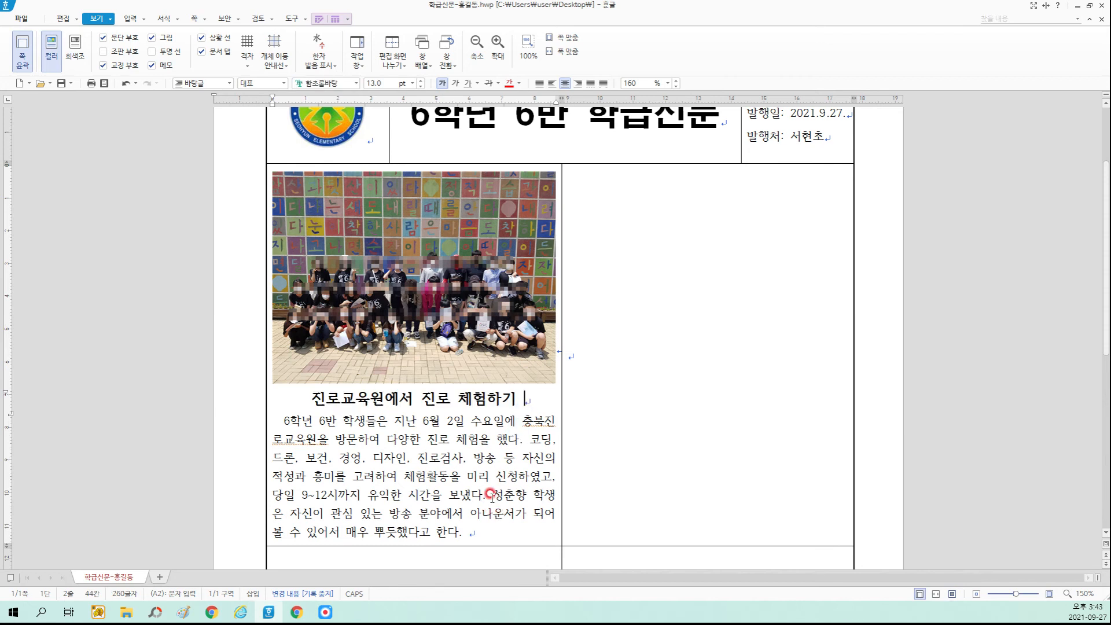
Step: Look over the formatted article and the remaining empty cells of the newspaper table
scroll(497, 460, "up", 1)
scroll(590, 466, "down", 4, "ctrl")
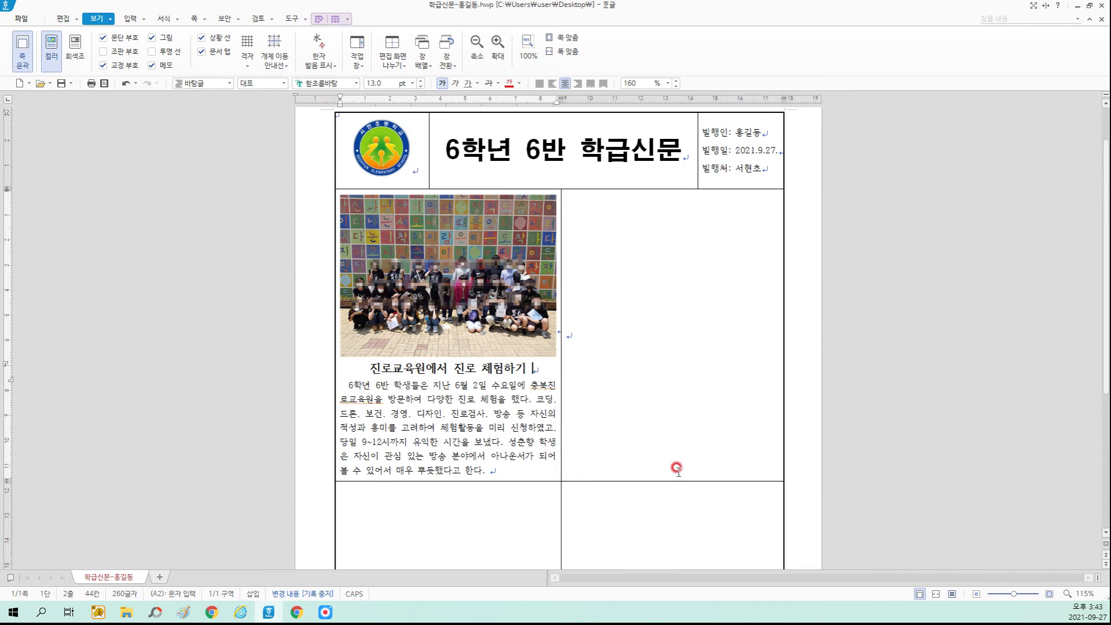
left_click(513, 475)
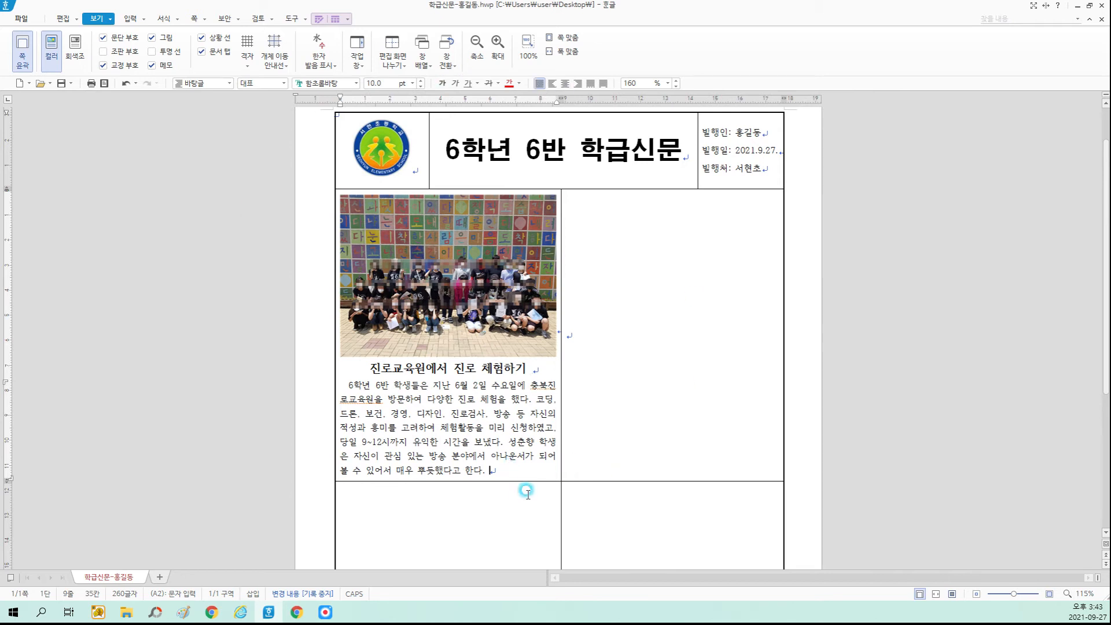
scroll(519, 487, "down", 1)
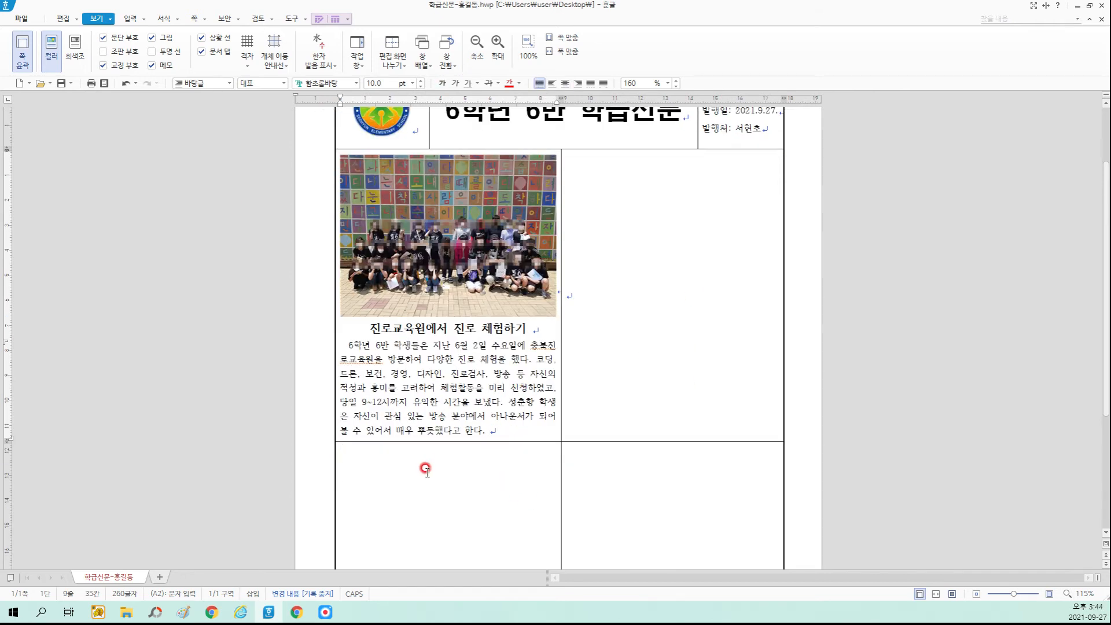
scroll(417, 472, "down", 3)
left_click(648, 472)
scroll(540, 520, "up", 2)
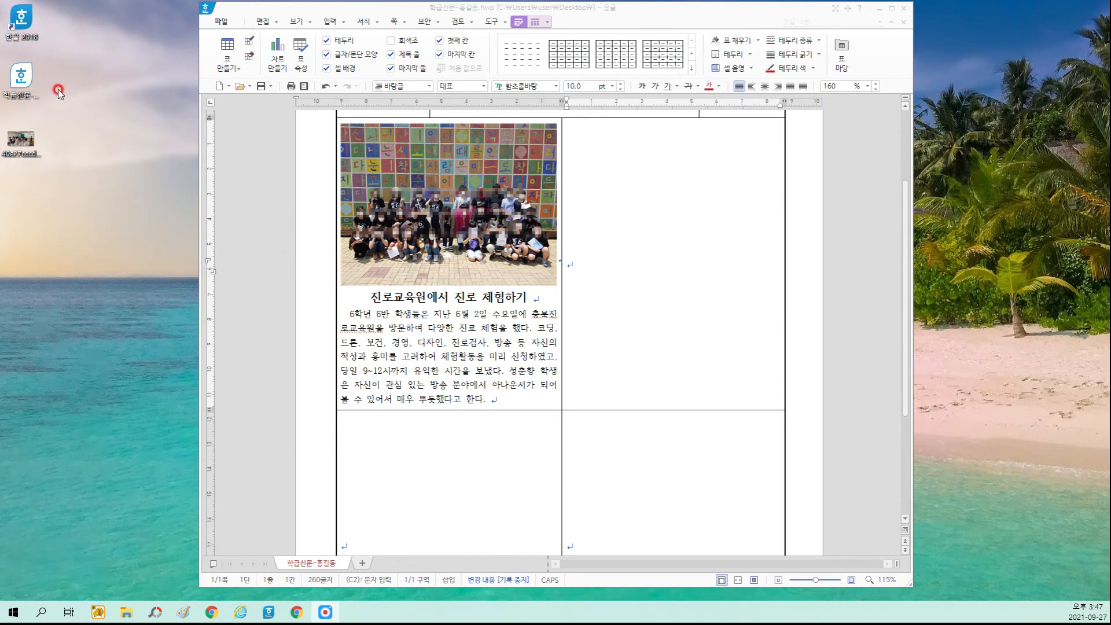
Step: Copy the photo file from the desktop and paste it into the empty cell beside the article
left_click(15, 145)
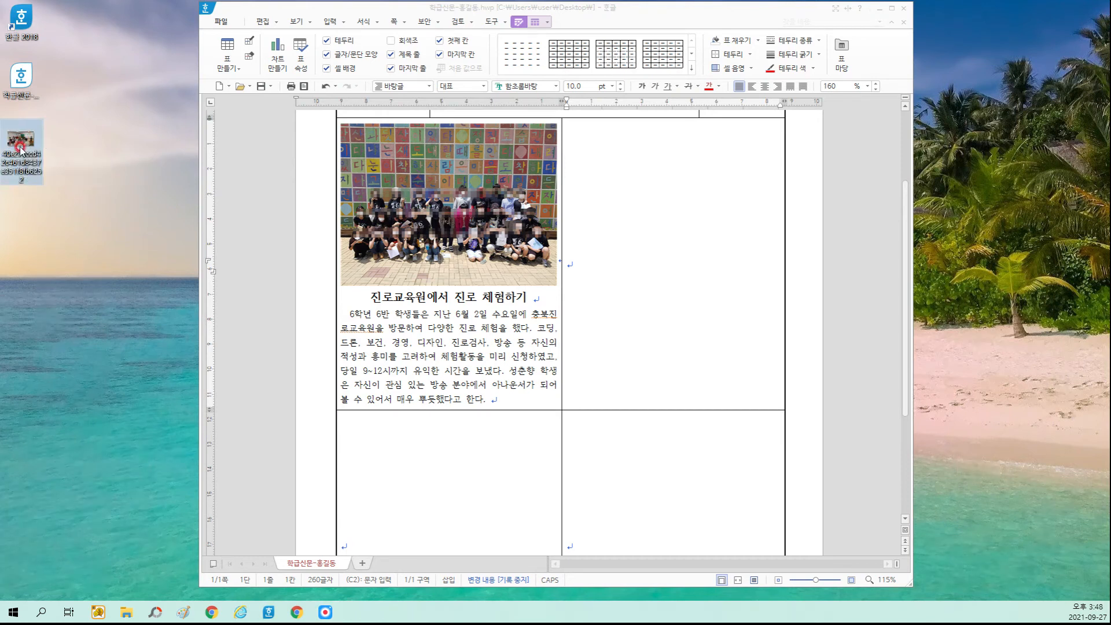
left_click(633, 262)
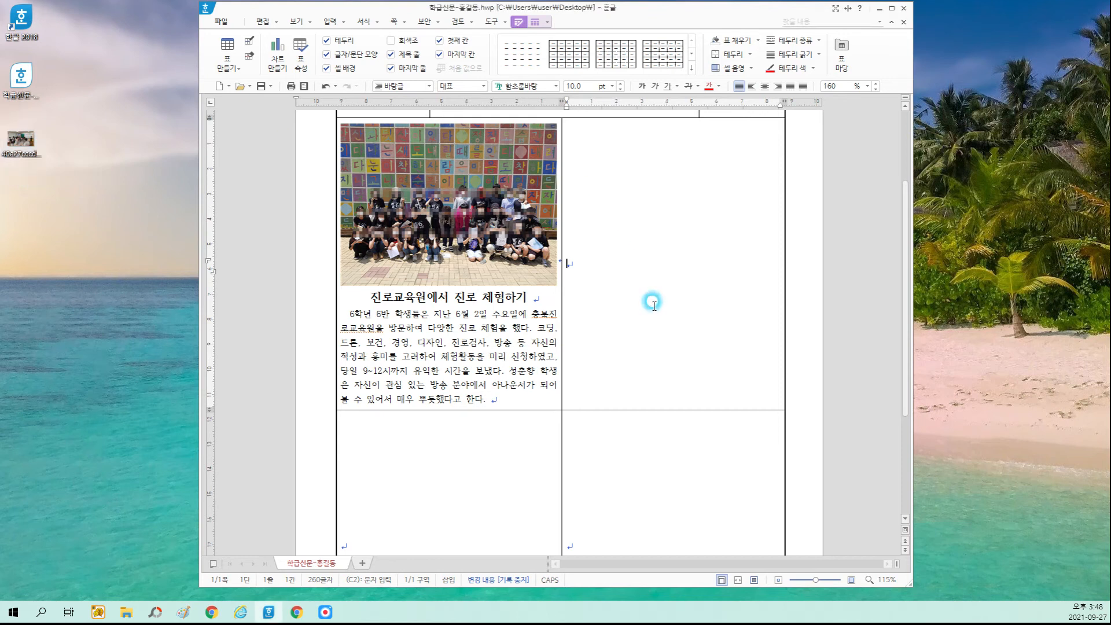
scroll(635, 289, "up", 2)
left_click(701, 253)
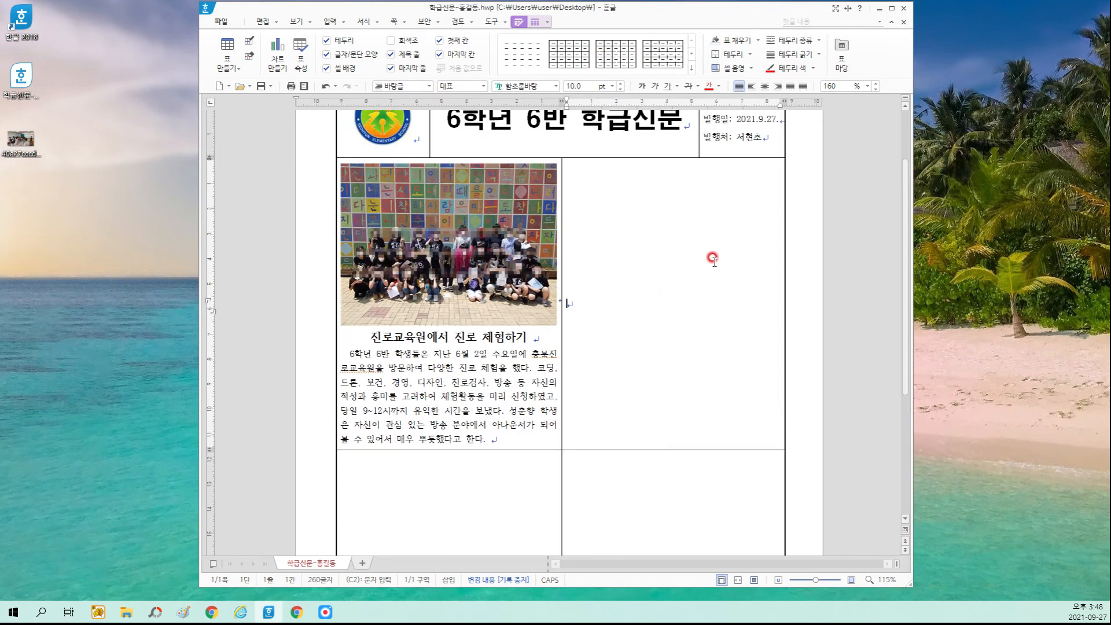
left_click(21, 143)
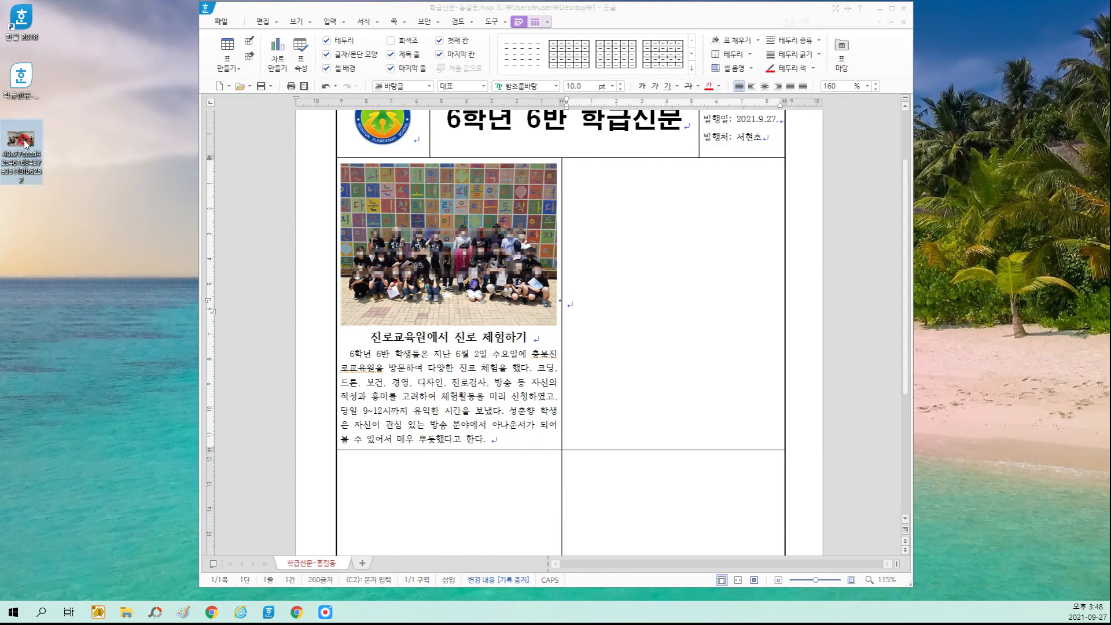
key("ctrl+c")
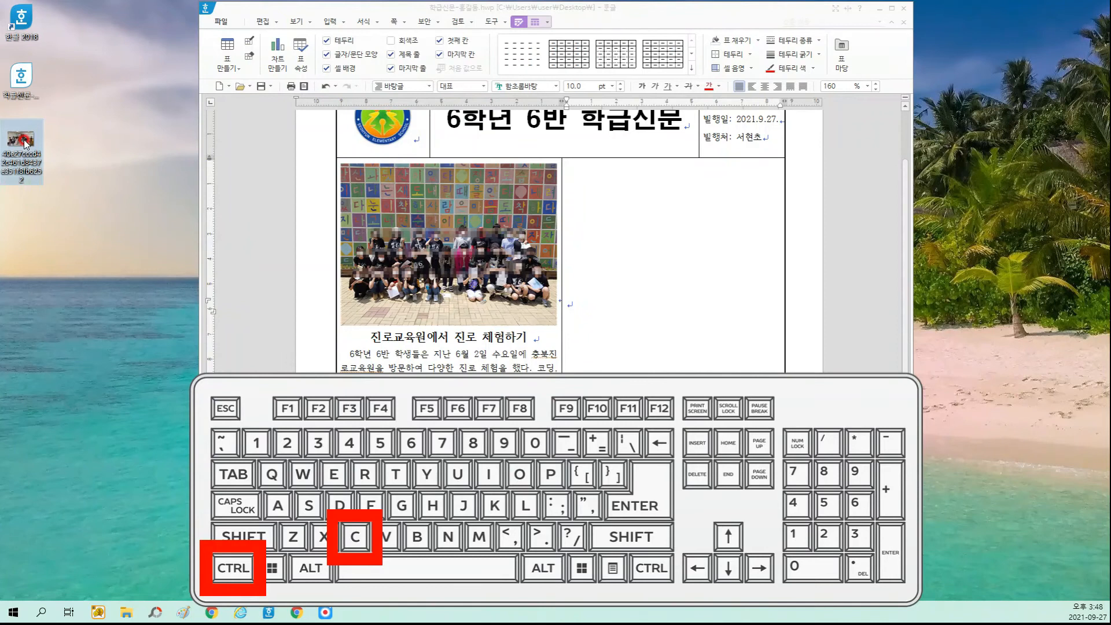
left_click(614, 292)
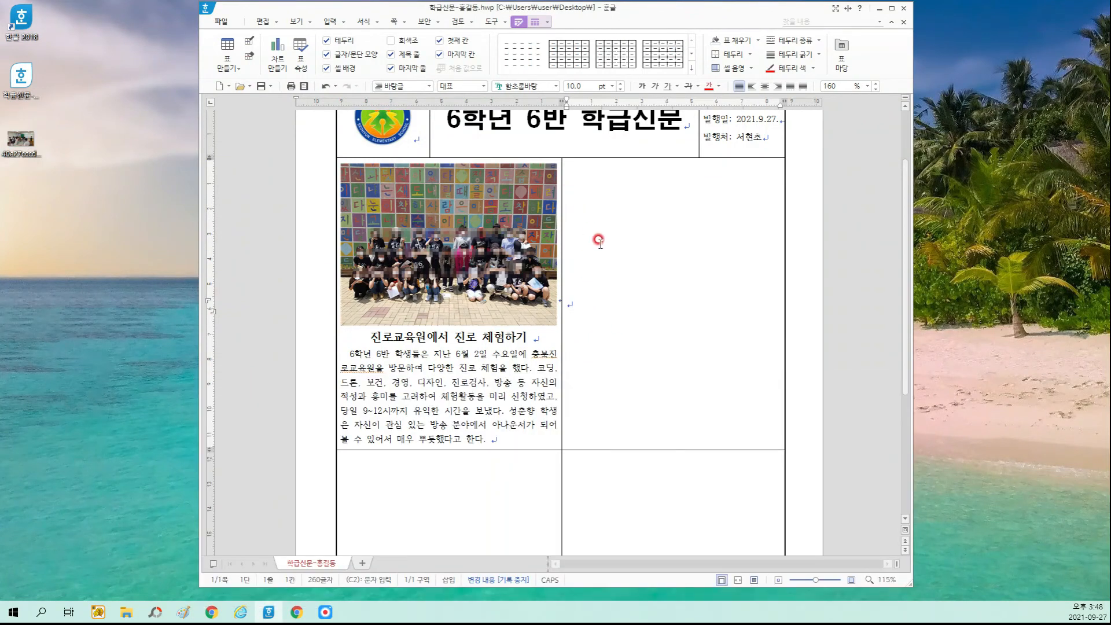
scroll(599, 241, "up", 1)
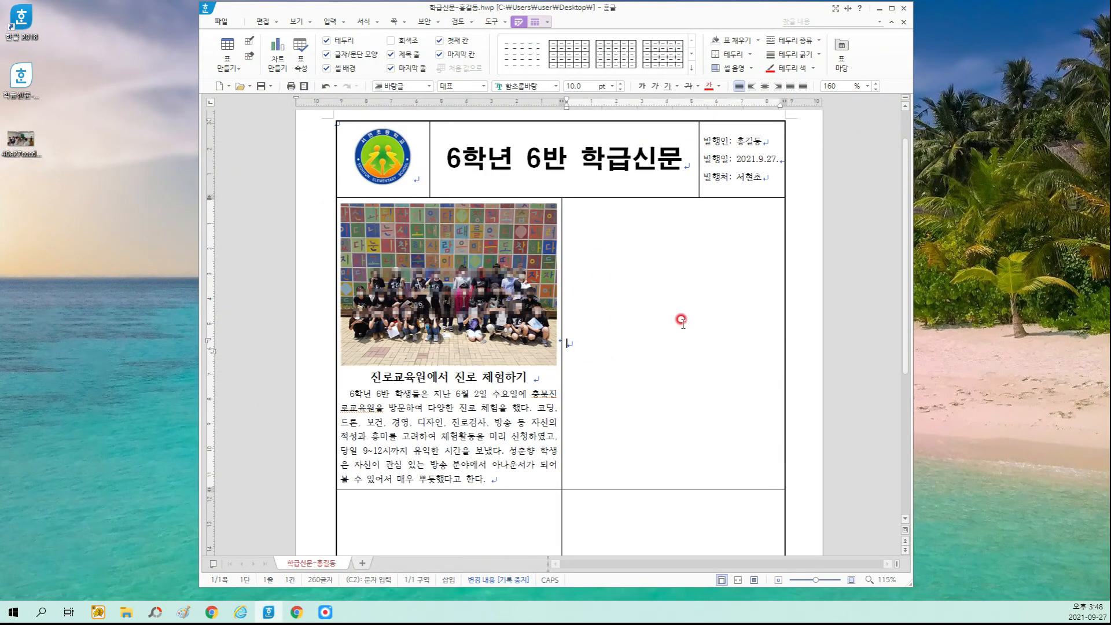
left_click(598, 341)
key("ctrl+v")
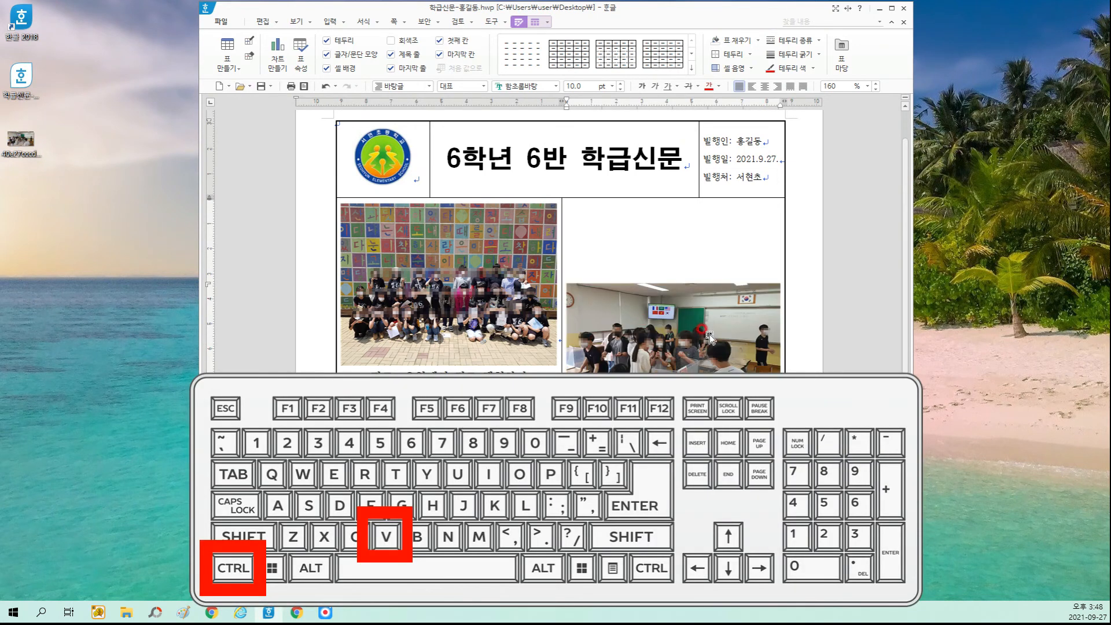
Step: Delete the pasted classroom photo and insert the desktop photo file directly into the same cell instead
left_click(657, 357)
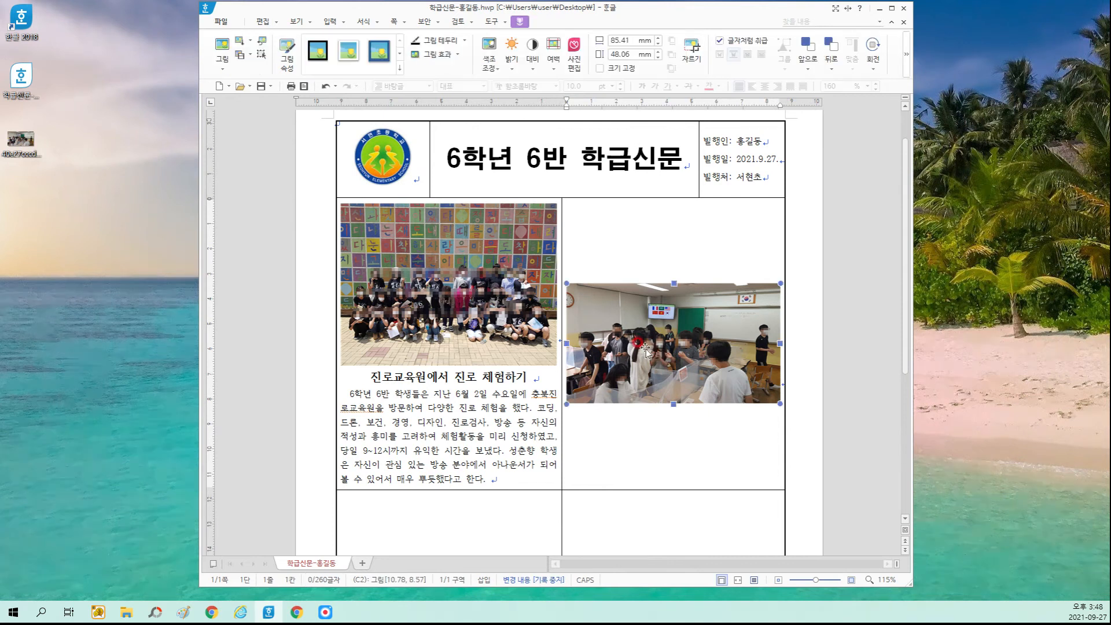
key("Delete")
left_click(30, 150)
left_click_drag(30, 150, 568, 346)
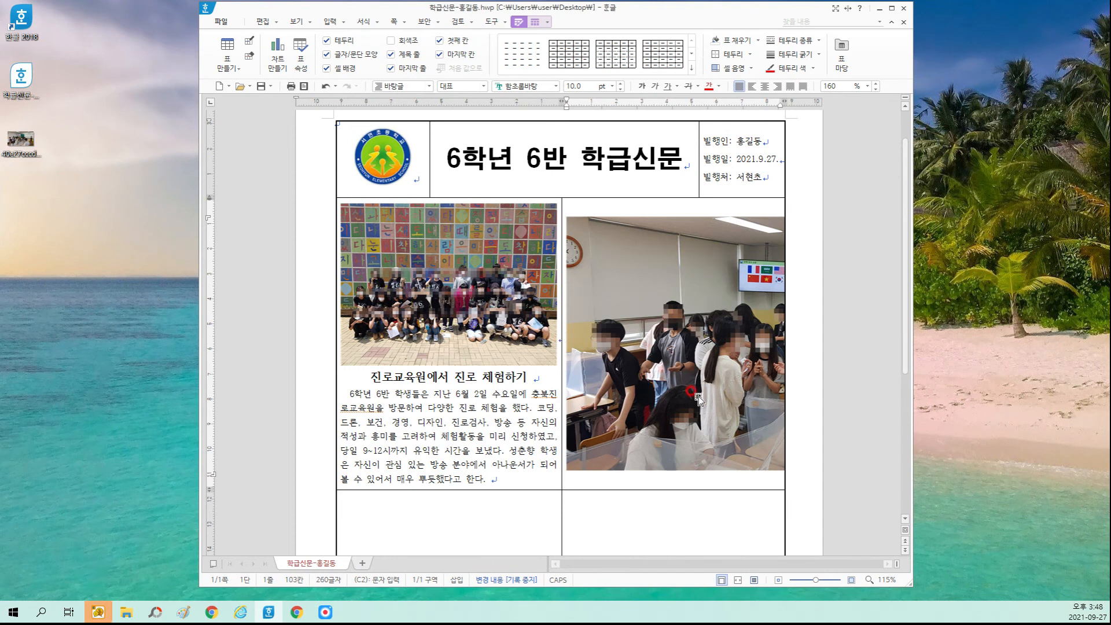
Step: Shrink the inserted classroom photo to about 86 × 48 mm to fit the cell's width
left_click(624, 267)
left_click(568, 275)
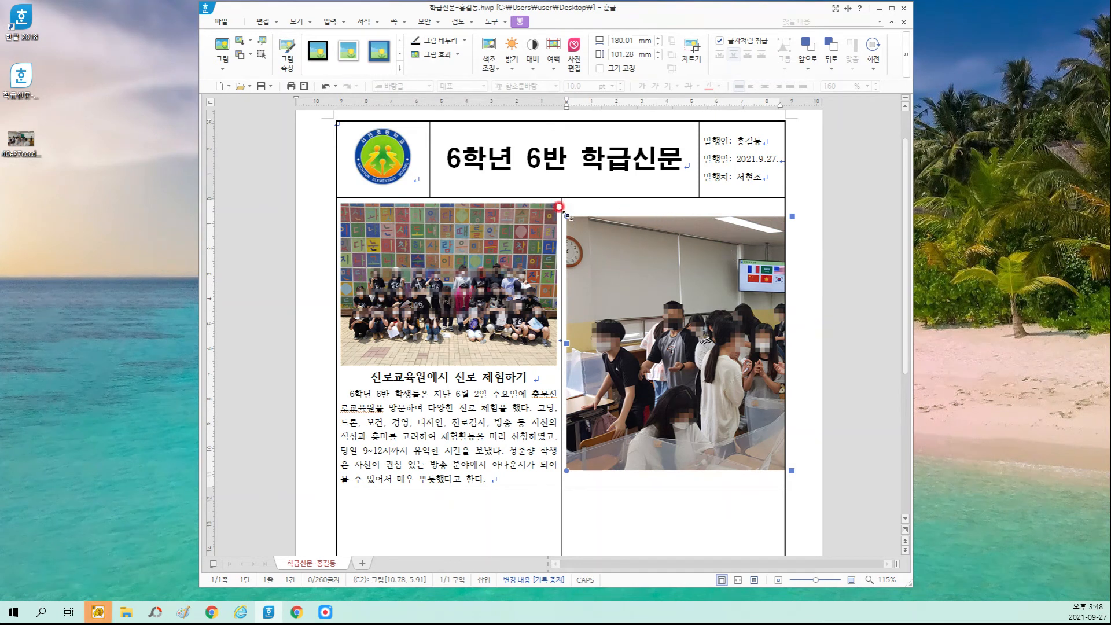
left_click_drag(566, 217, 774, 384)
left_click_drag(567, 274, 599, 298)
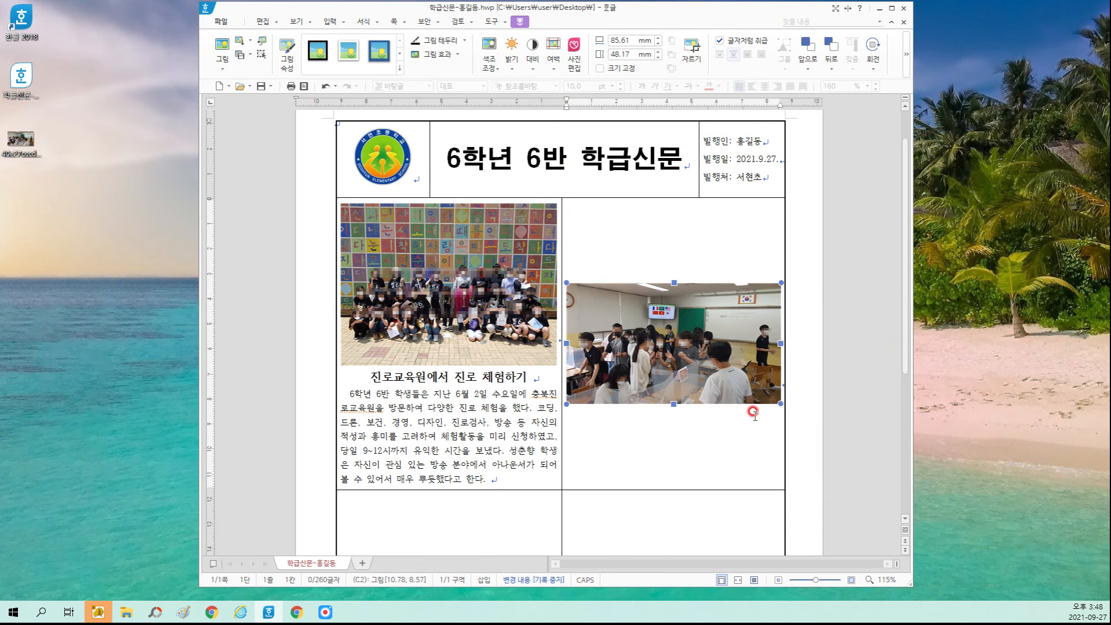
Step: Check the classroom photo's object properties, keeping it treated as a character, and start a new line below the photo
double_click(691, 339)
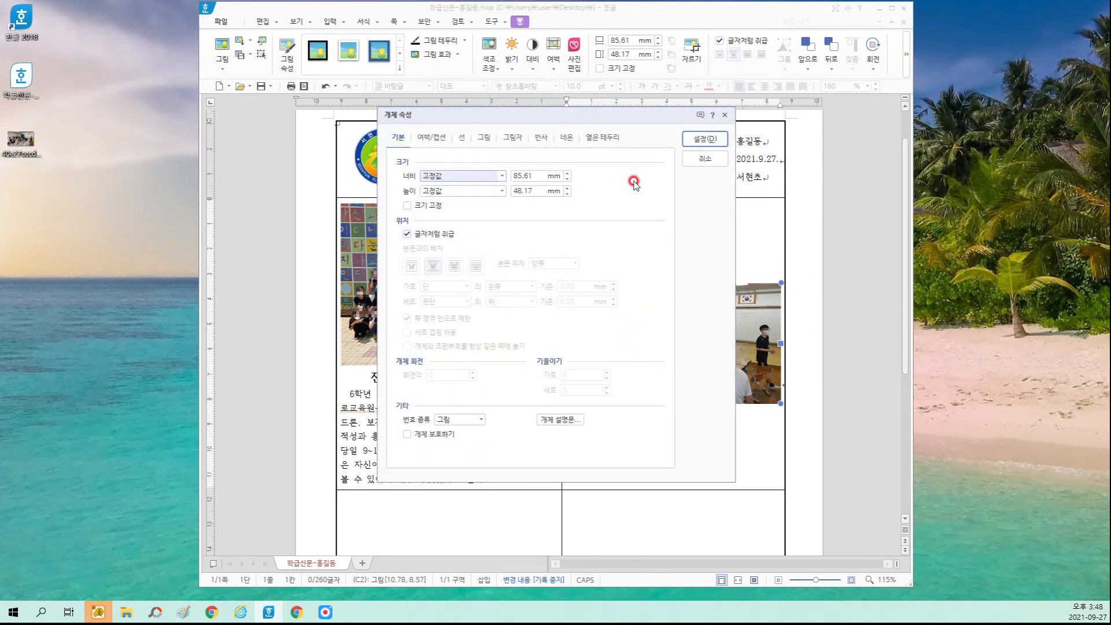
left_click(703, 139)
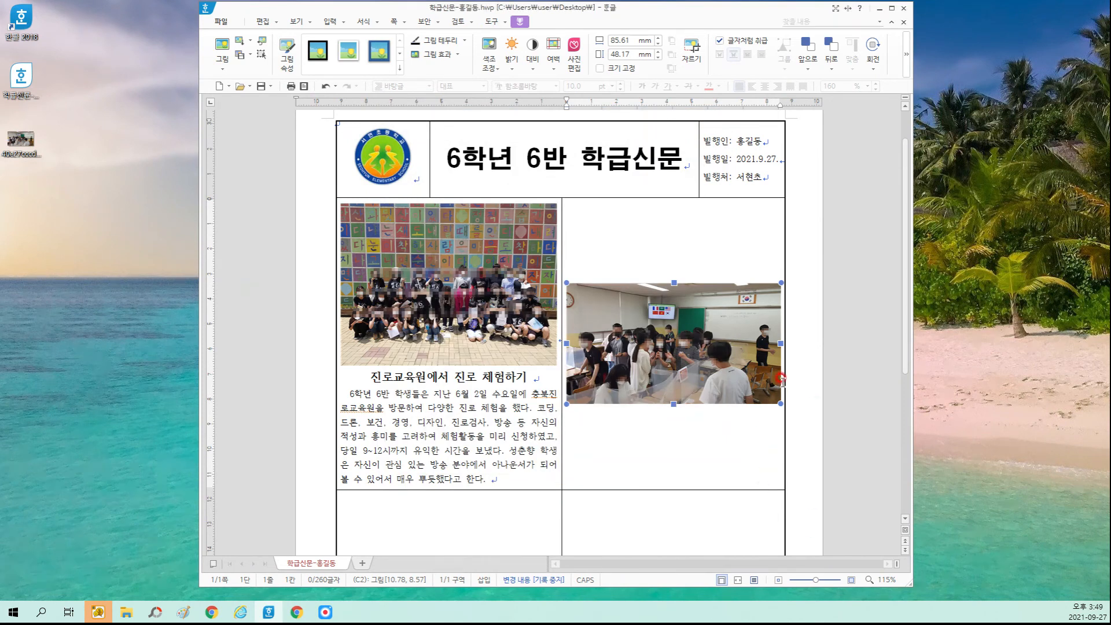
left_click(741, 431)
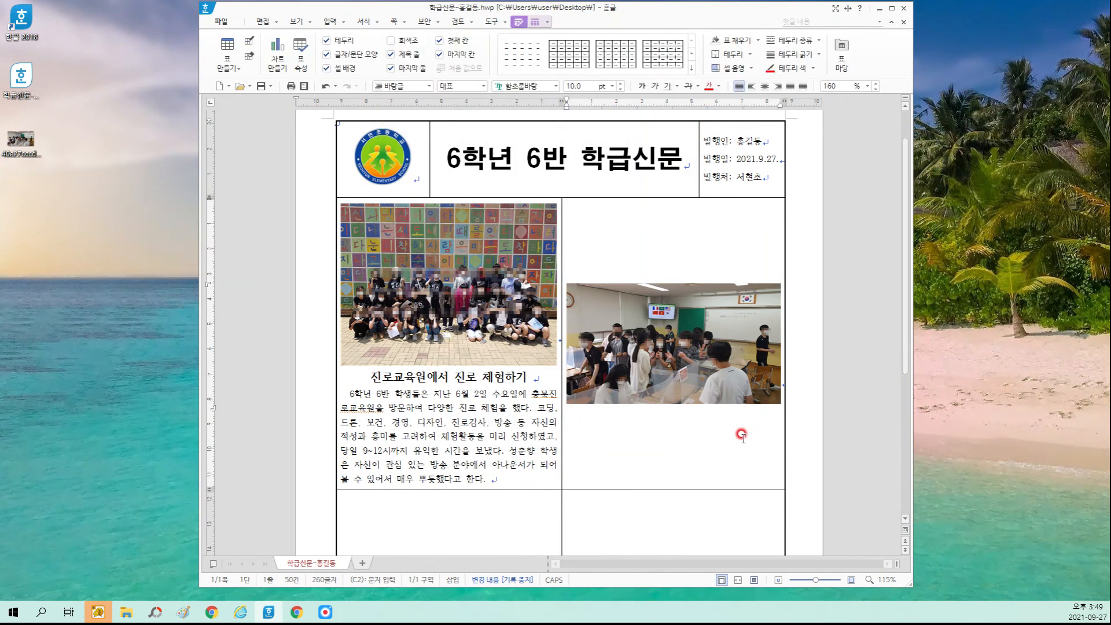
key("Return")
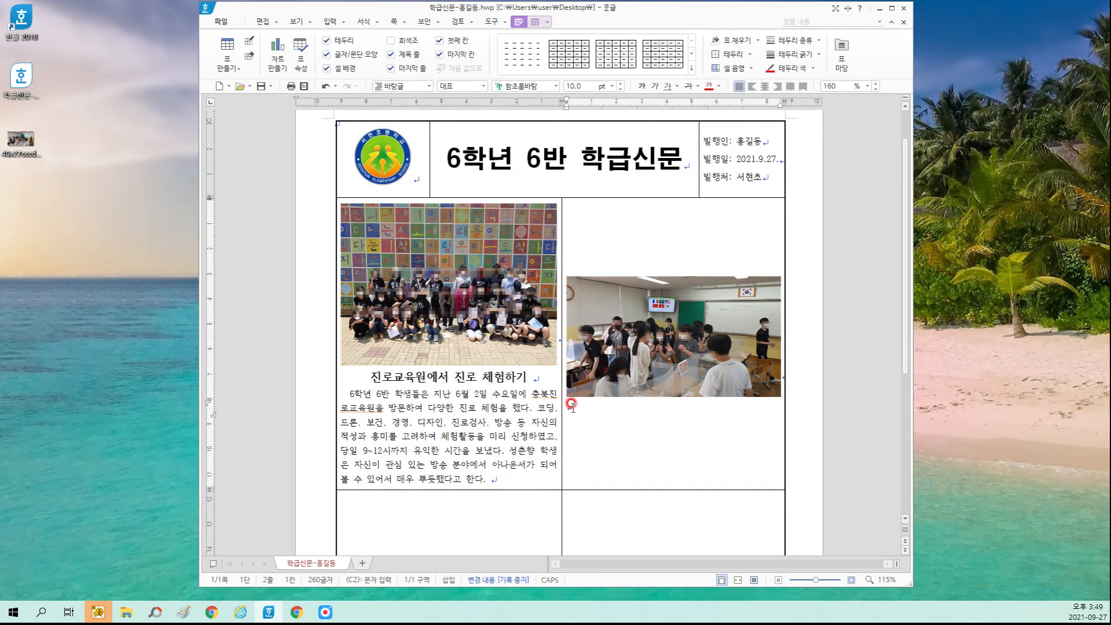
Step: Below the classroom photo, add the bold centred caption "모의 무역 놀이" and an article about the June 15 mock trade game
left_click_drag(372, 371, 496, 479)
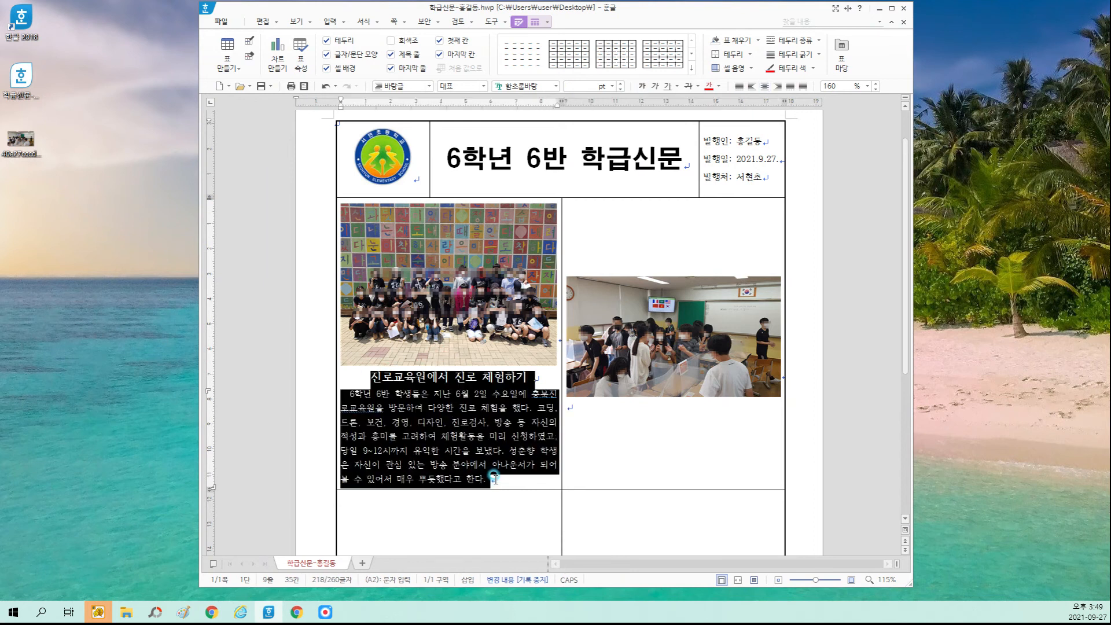
left_click(616, 433)
left_click(633, 437)
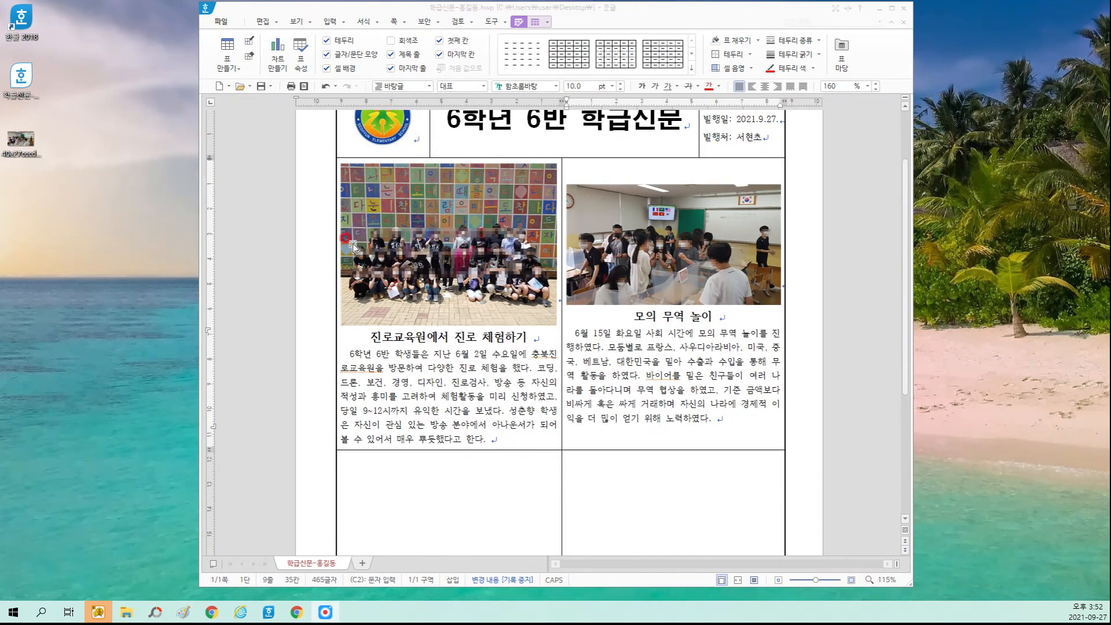
Step: Examine the spacing above the classroom photo and below its article compared with the neighbouring cell
left_click(600, 284)
left_click(742, 418)
left_click(704, 166)
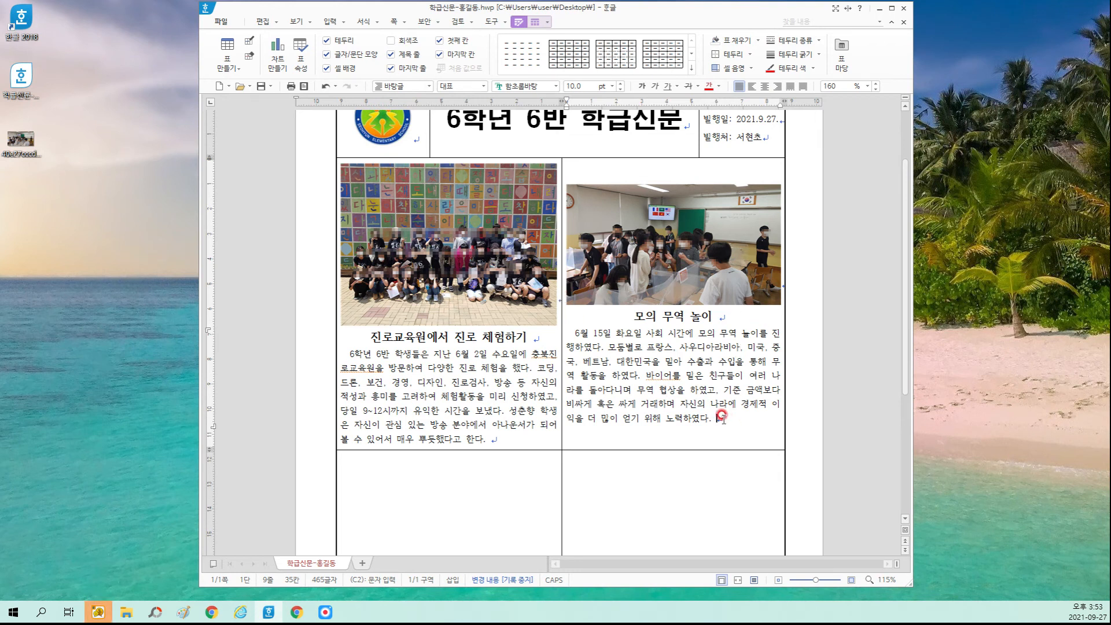
left_click(591, 165)
left_click_drag(700, 186, 665, 193)
left_click(654, 376)
left_click(696, 379)
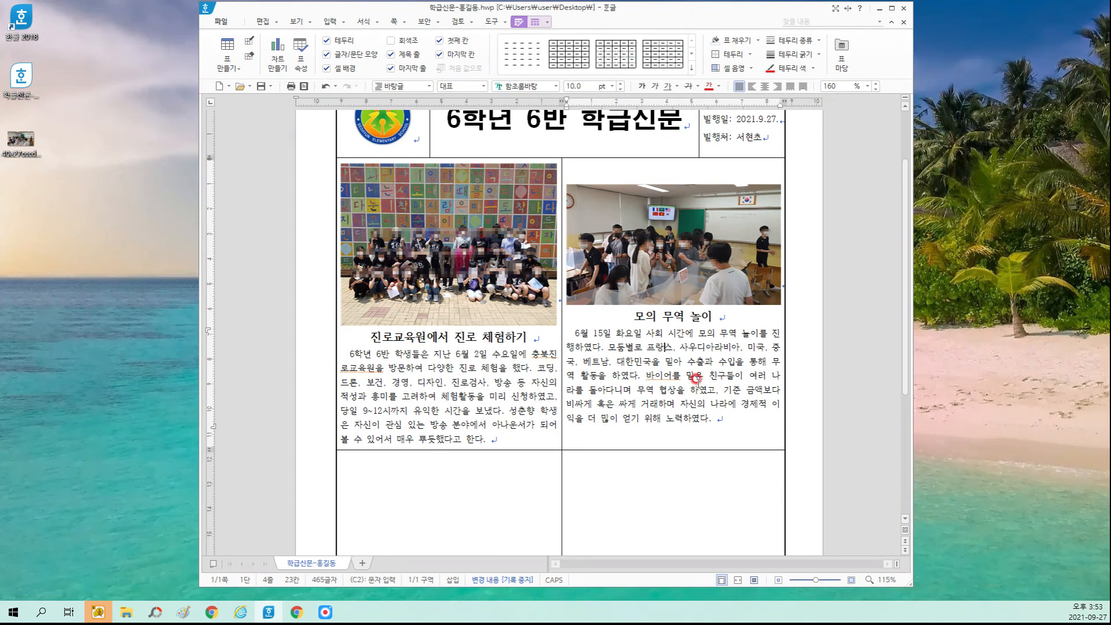
Step: Set the vertical alignment of the mock trade article's cell to top
right_click(661, 342)
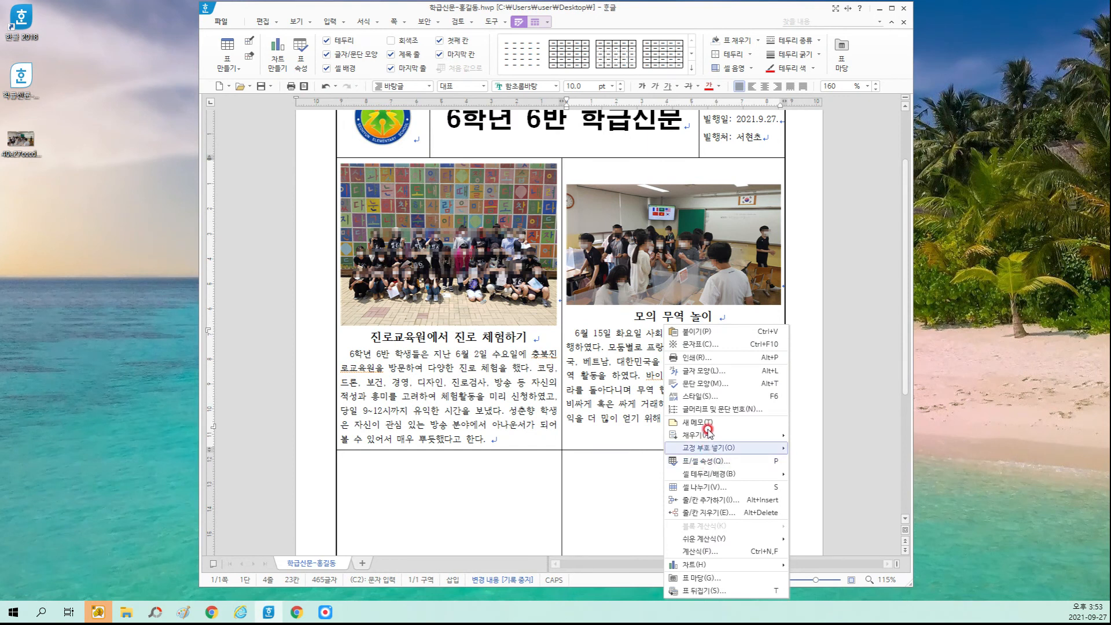
left_click(718, 463)
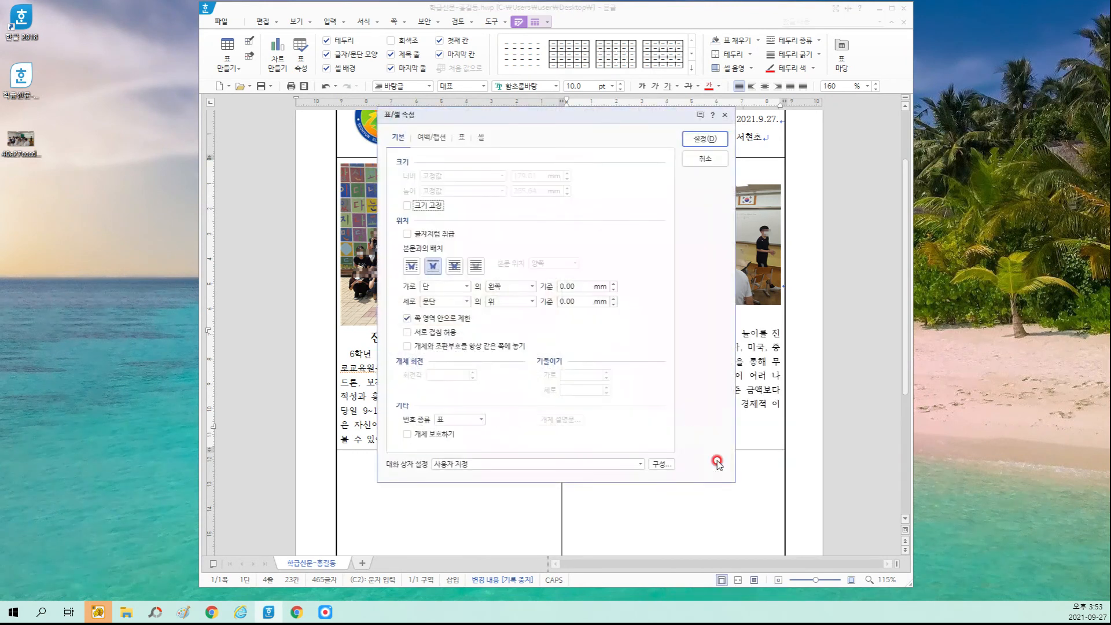
left_click(480, 139)
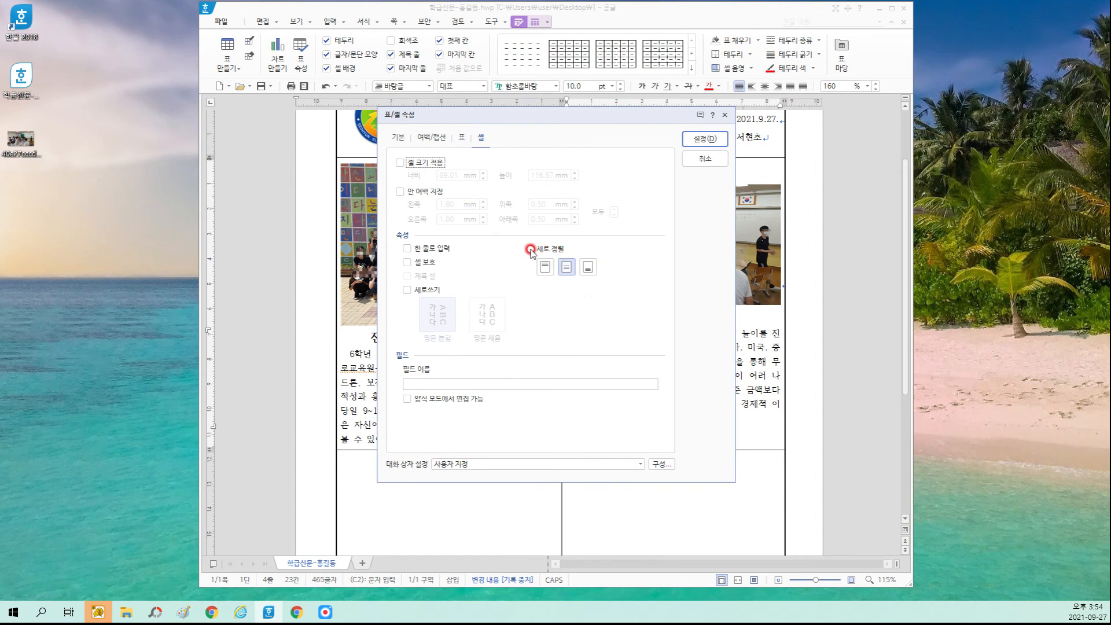
left_click(545, 266)
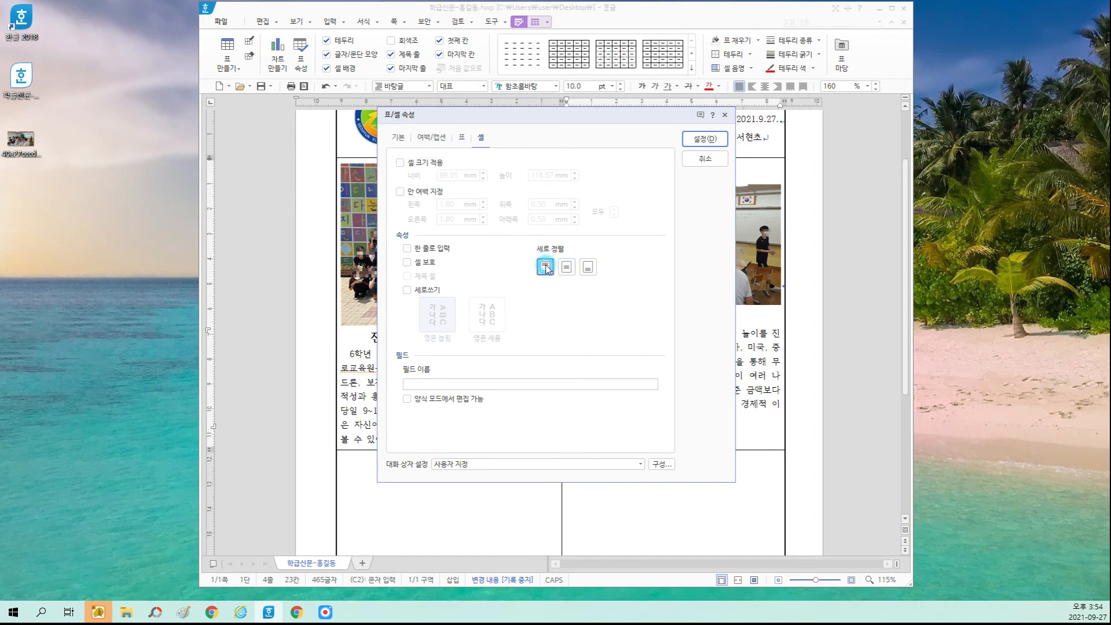
left_click(567, 268)
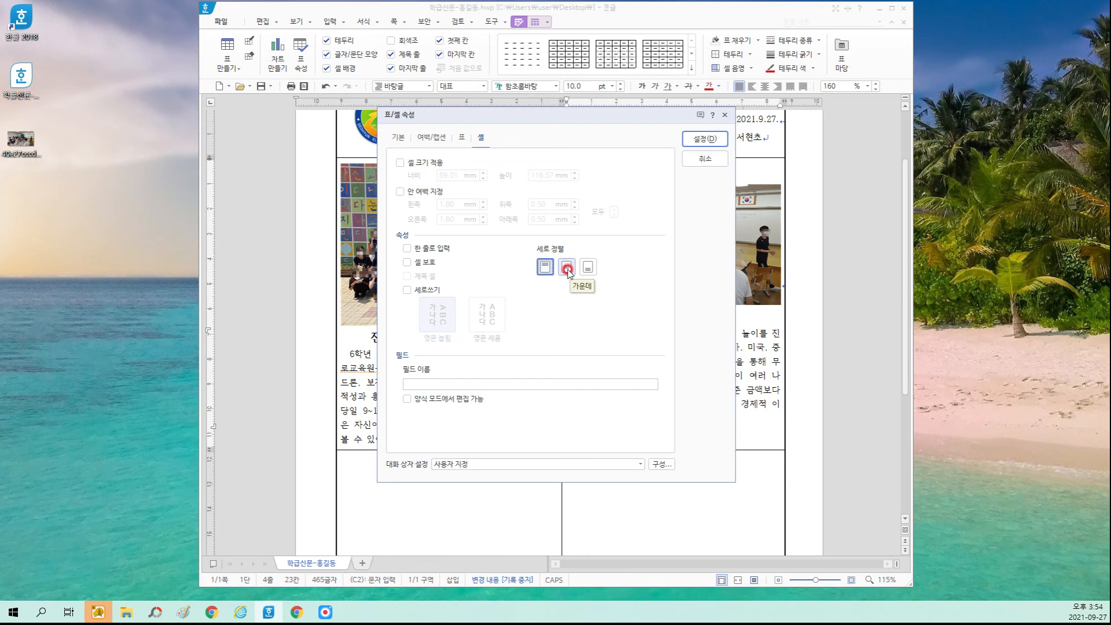
left_click(562, 267)
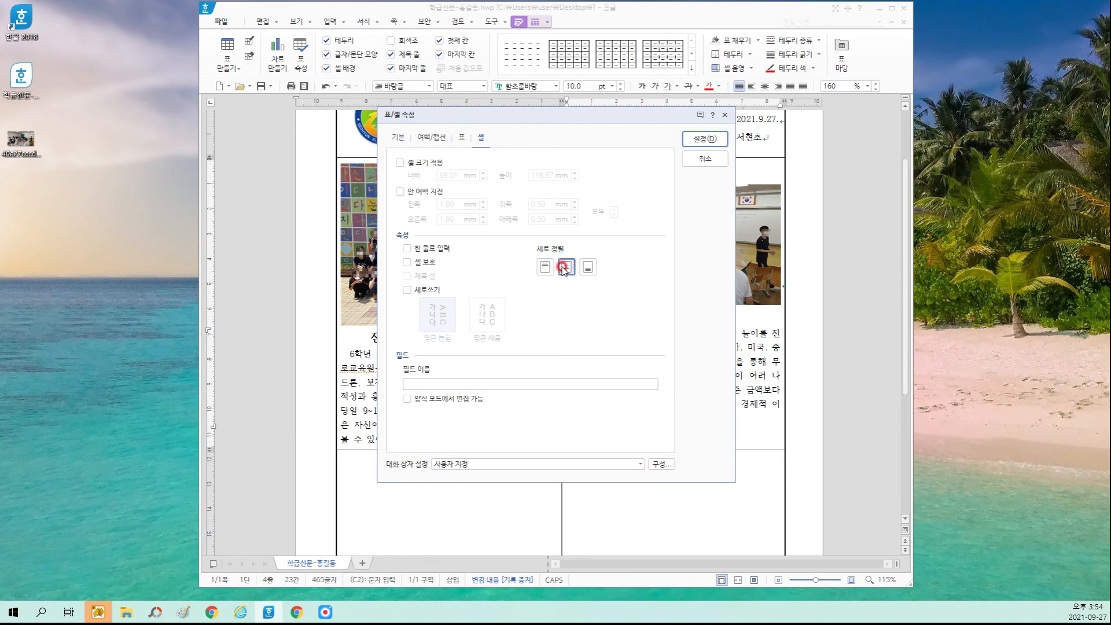
left_click(589, 271)
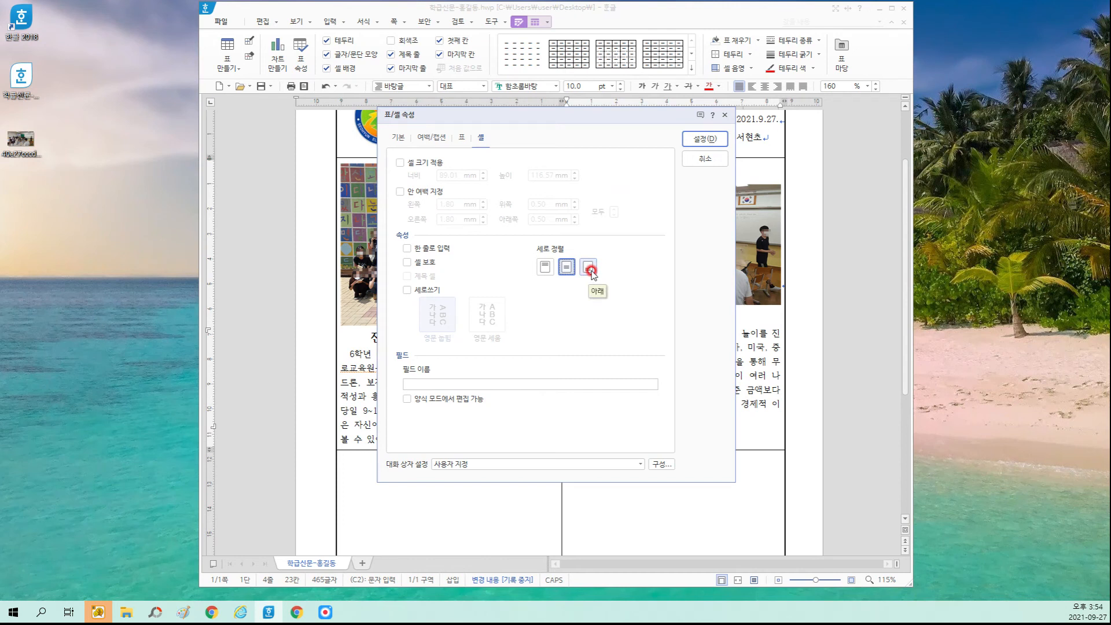
left_click(556, 262)
left_click(545, 268)
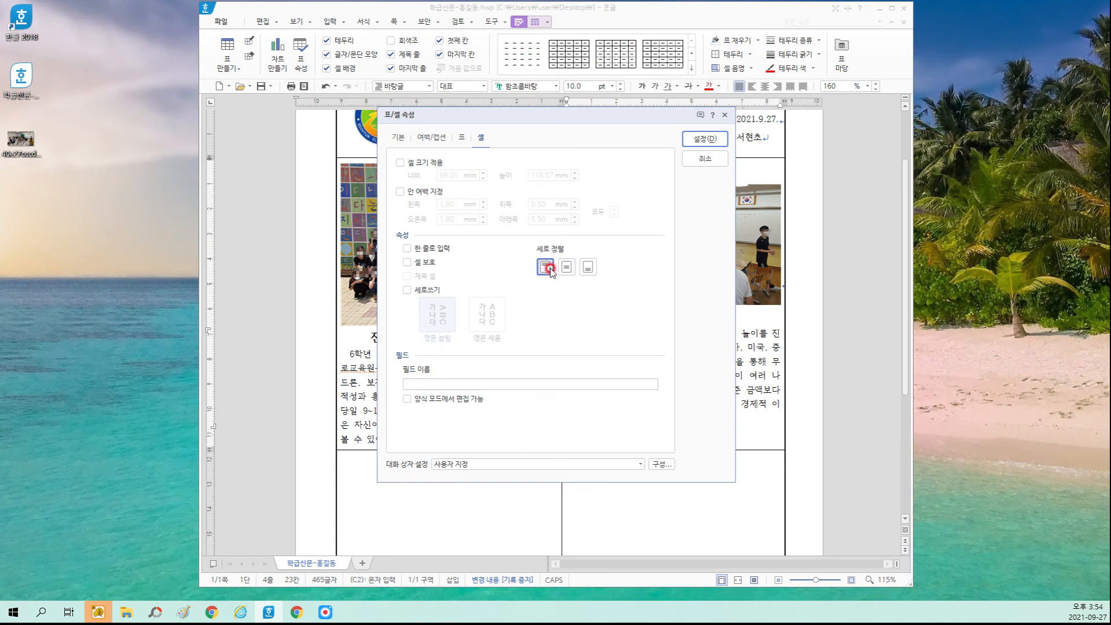
left_click(704, 140)
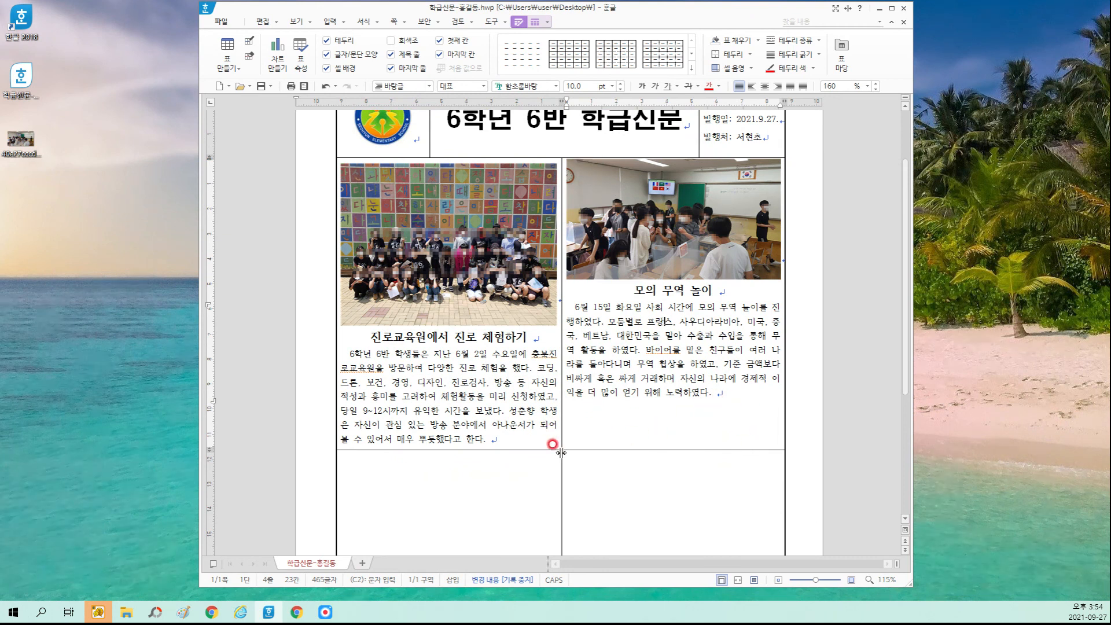
Step: Undo the cell's top alignment and extend the mock trade article with a student's comment about learning through the activity
scroll(553, 446, "up", 2)
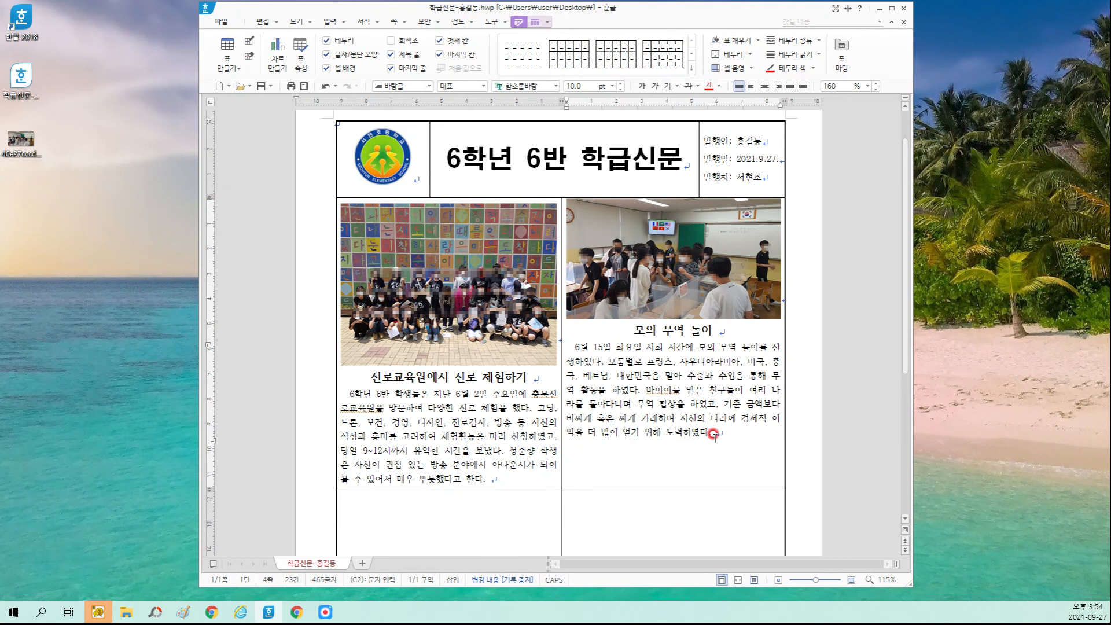
scroll(610, 501, "down", 2)
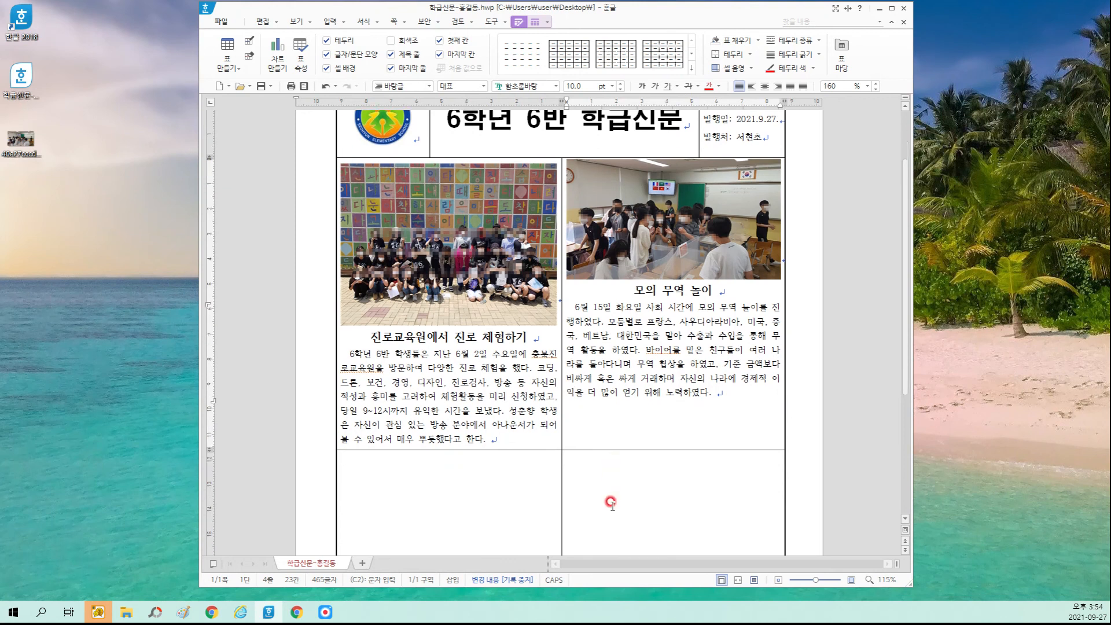
left_click(725, 399)
left_click(718, 388)
key("ctrl+z")
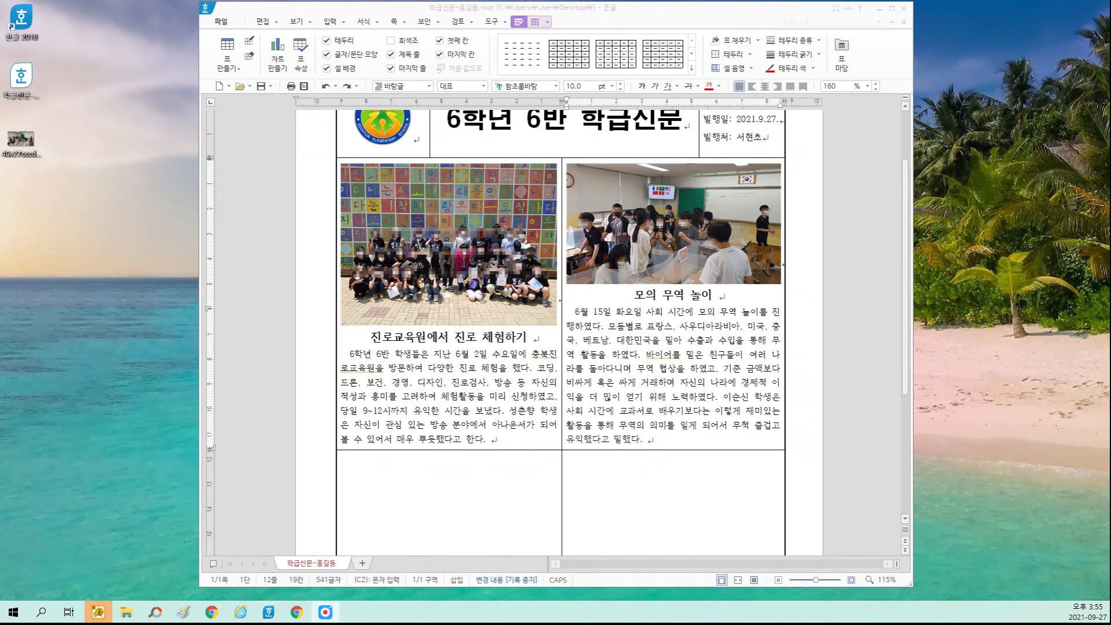
Step: Review the added student comment against the neighbouring article and look at the empty cells in the row below
left_click(723, 397, "shift")
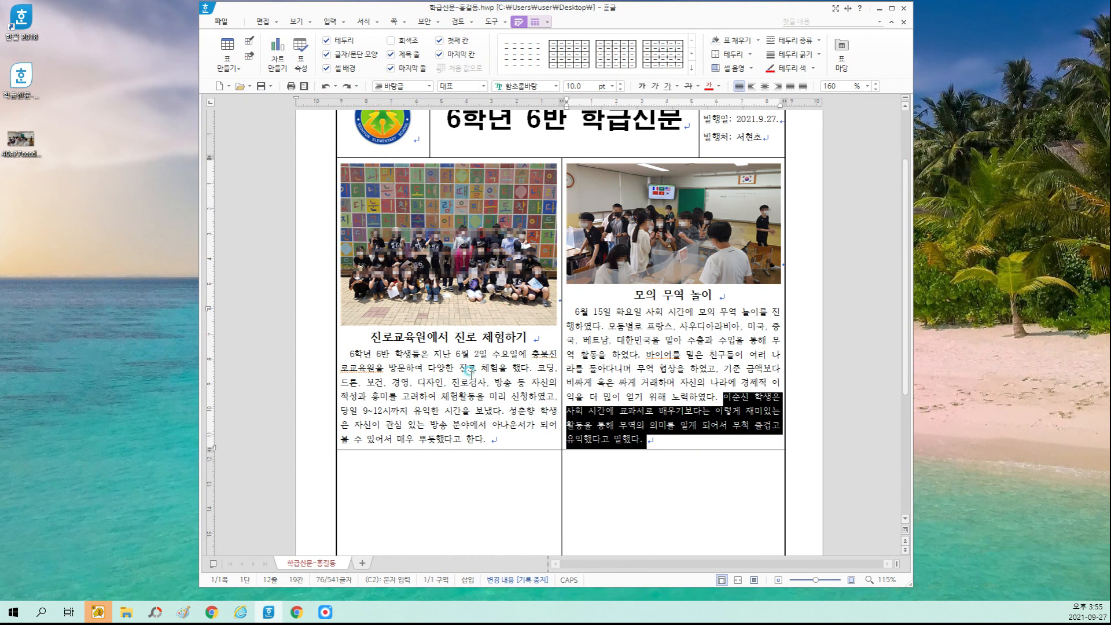
left_click_drag(467, 372, 474, 371)
left_click(673, 387)
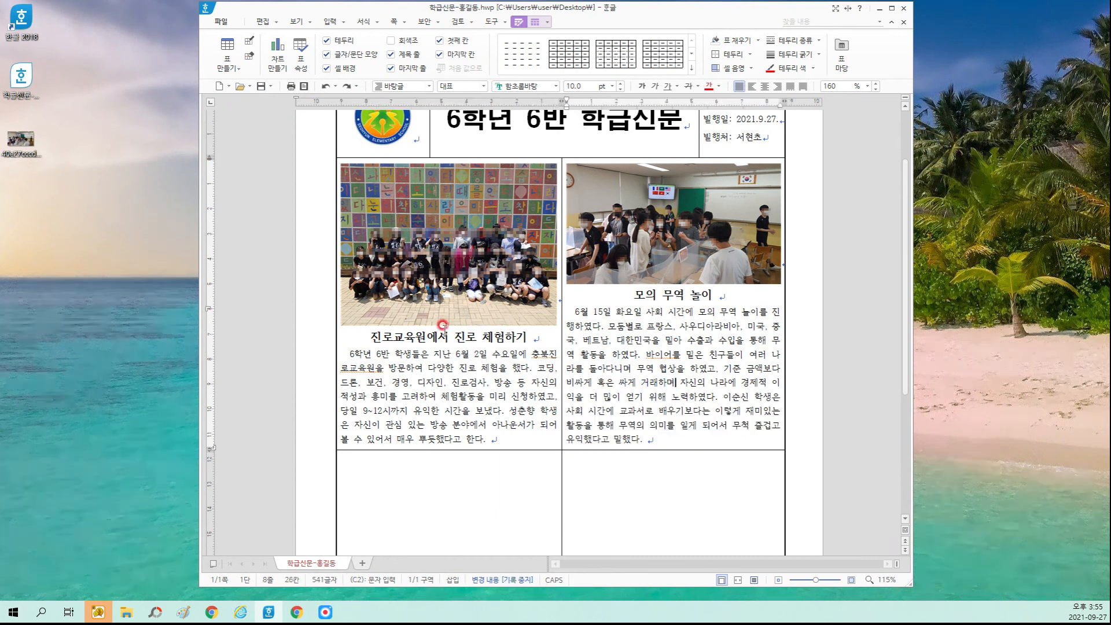
left_click(582, 428)
scroll(553, 434, "down", 3)
left_click(584, 473)
scroll(584, 475, "down", 2)
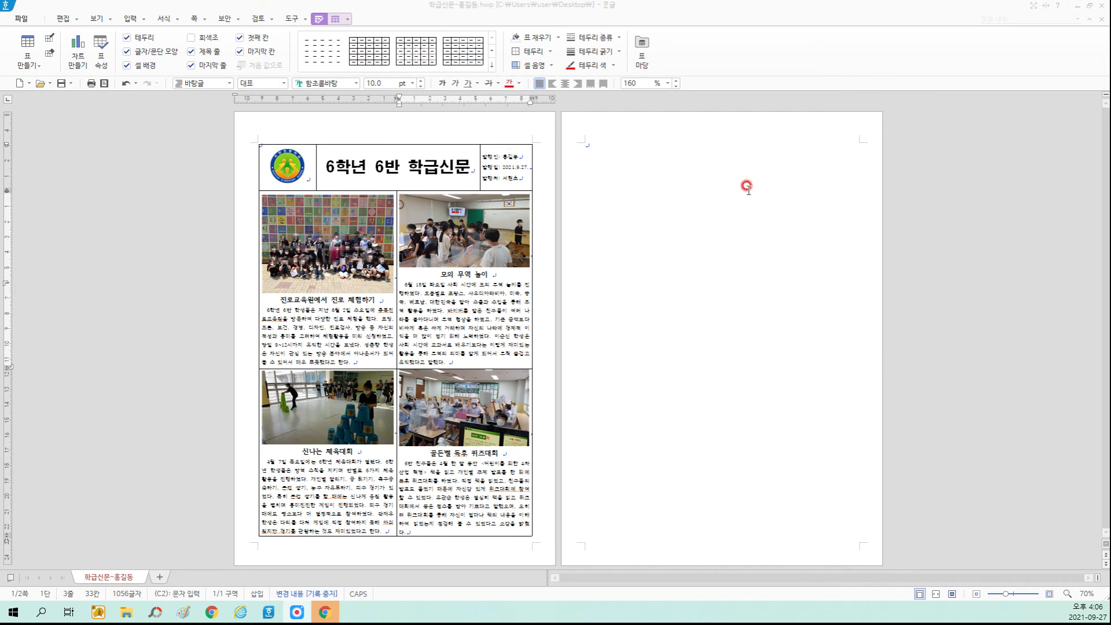
Step: Remove the blank second page by deleting its empty paragraph, and save the newspaper
left_click(593, 142)
key("BackSpace")
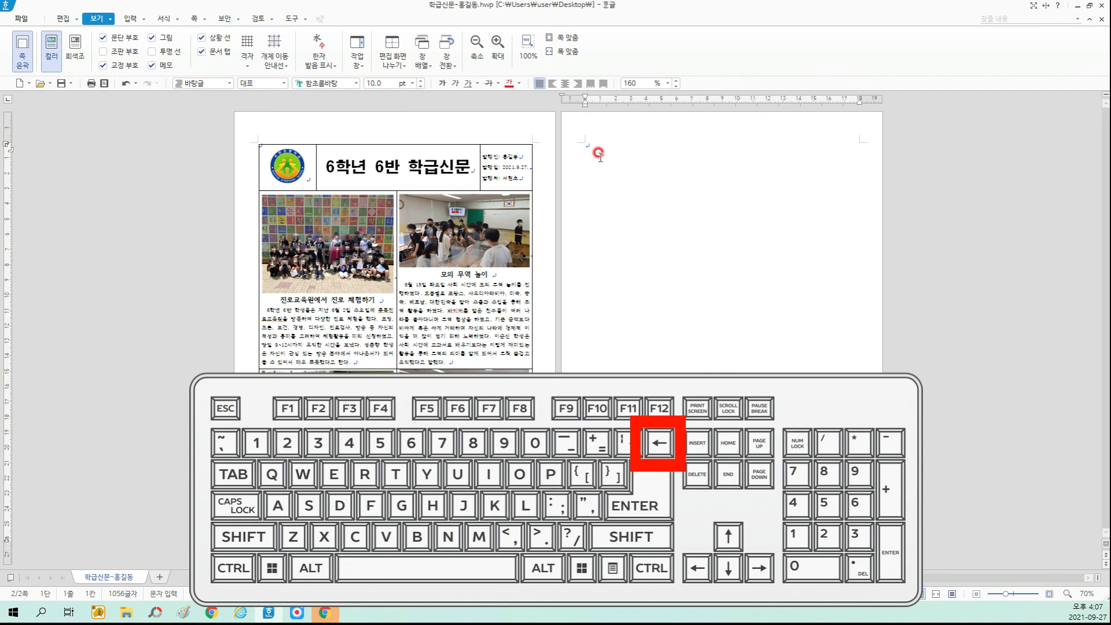
key("BackSpace")
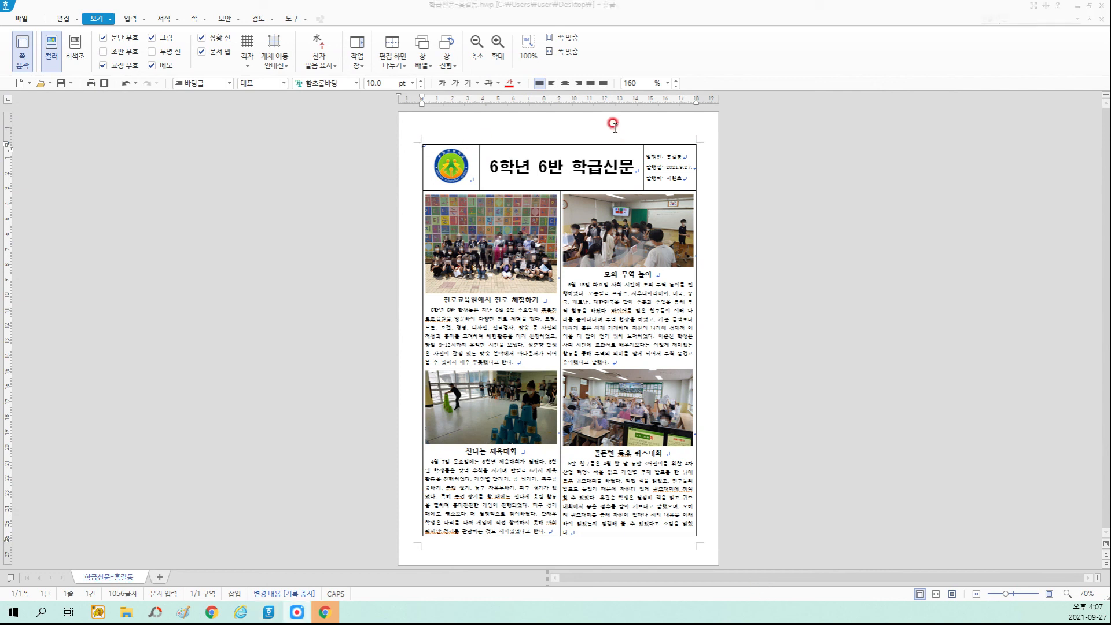
left_click(62, 85)
left_click(64, 85)
Step: Look over the photos and captions of the four articles on the completed newspaper page
left_click(506, 272)
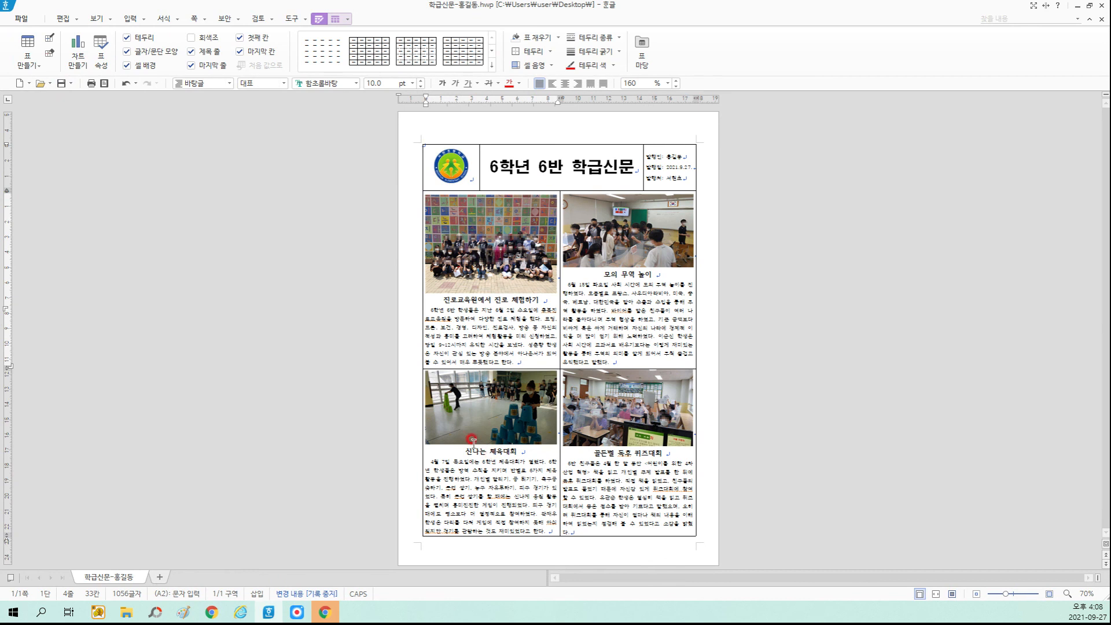
left_click_drag(508, 265, 612, 240)
left_click(611, 238)
left_click(586, 430)
left_click(475, 431)
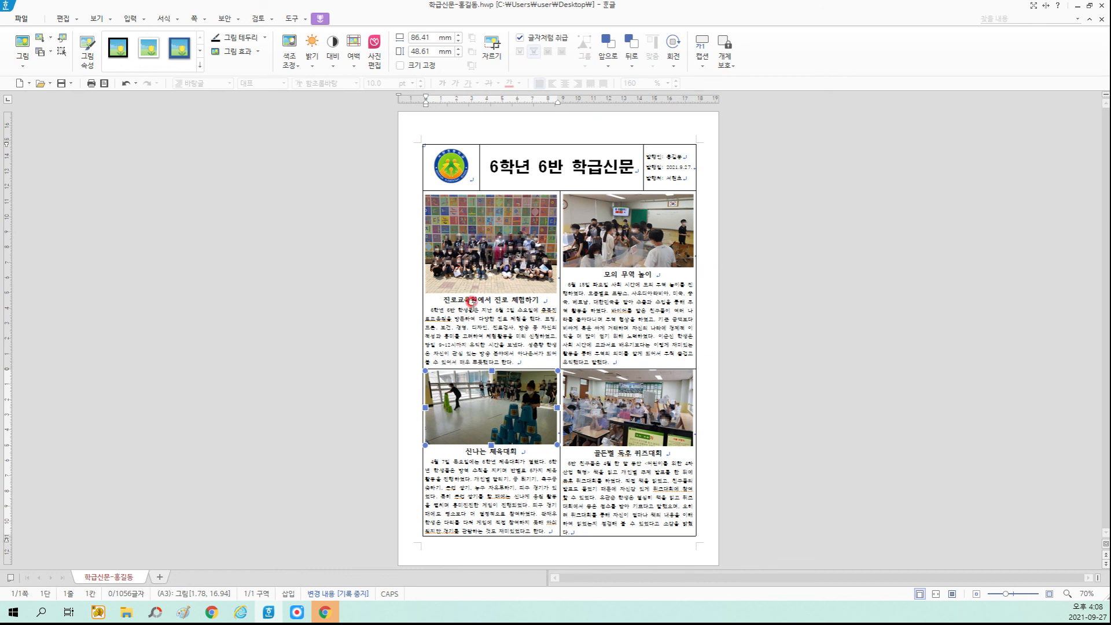
left_click(469, 299)
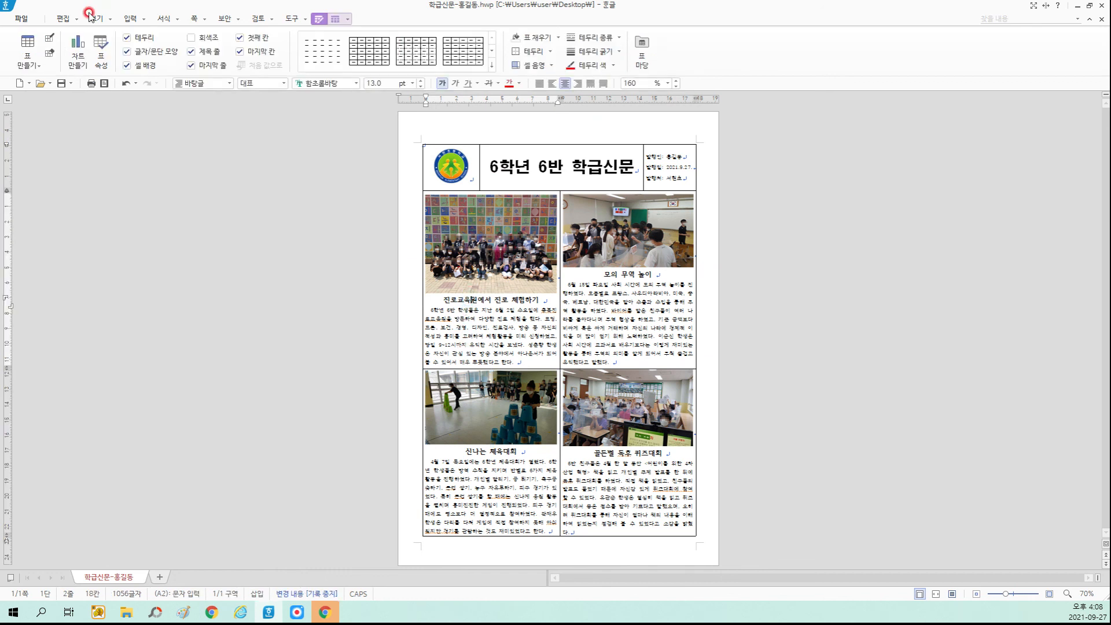
Step: Save the newspaper once more and close the document window
left_click(62, 84)
left_click(1102, 8)
left_click(1103, 7)
left_click(283, 172)
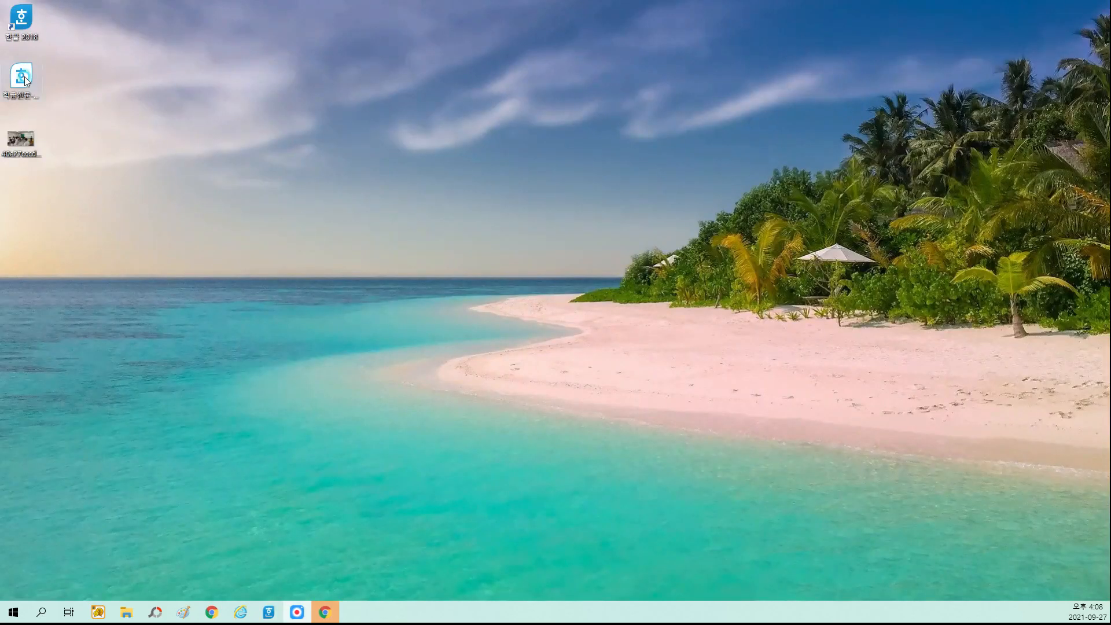
Step: Reopen the saved class newspaper file from the desktop
left_click(44, 84)
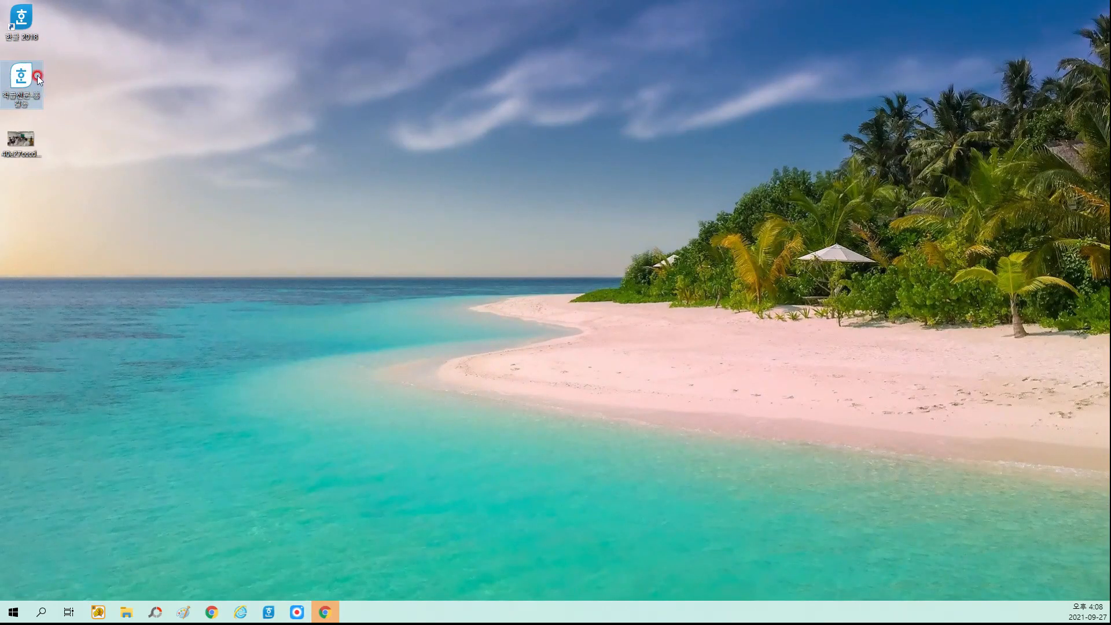
double_click(20, 78)
double_click(26, 71)
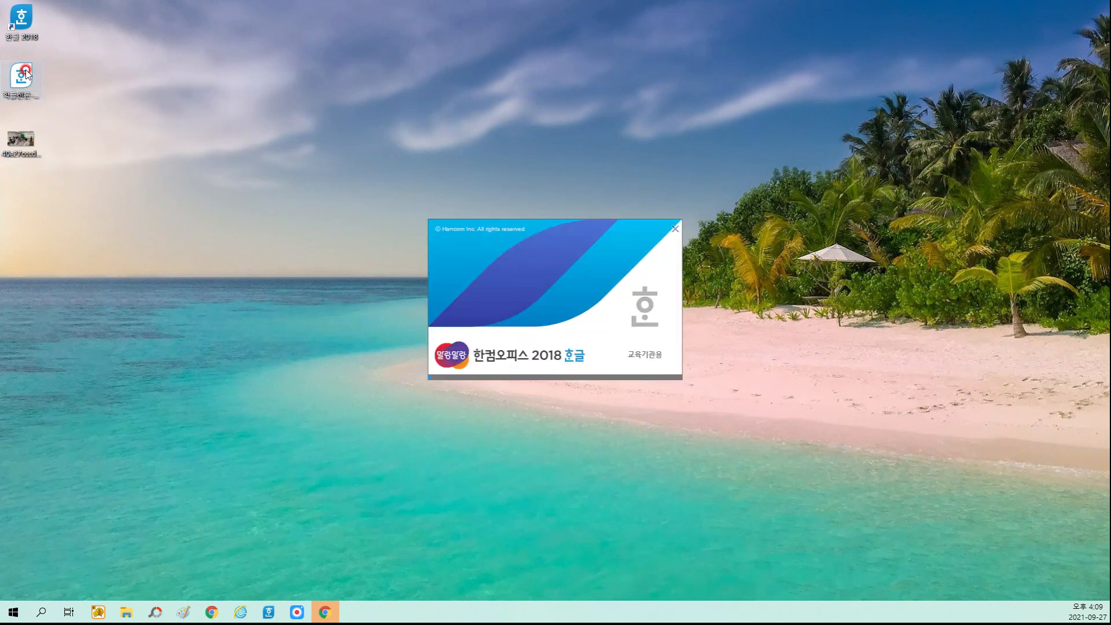
left_click(231, 184)
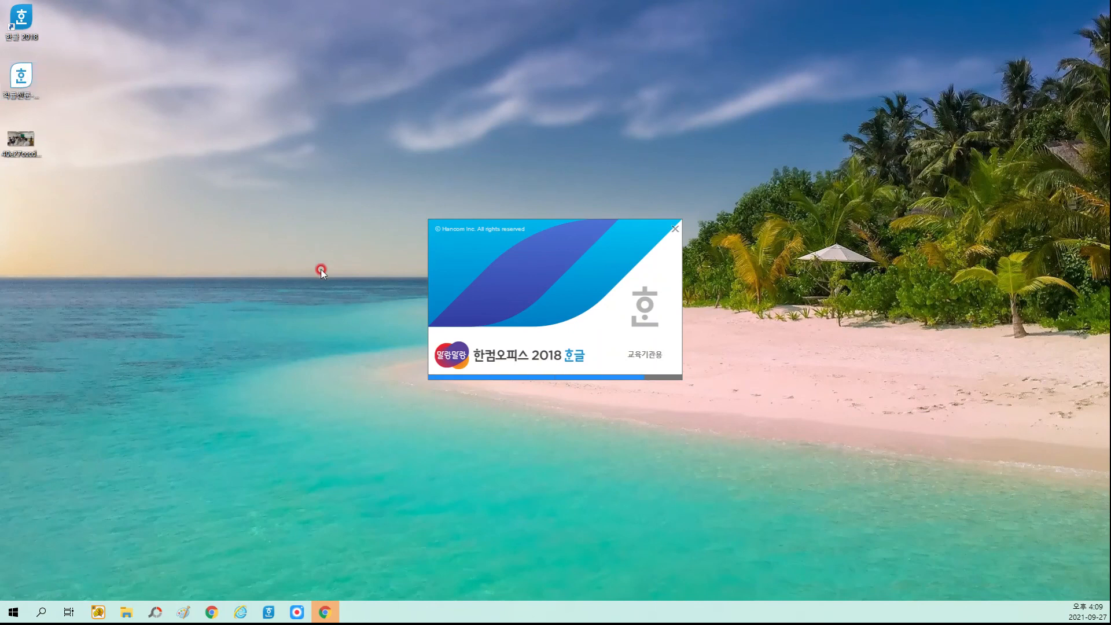